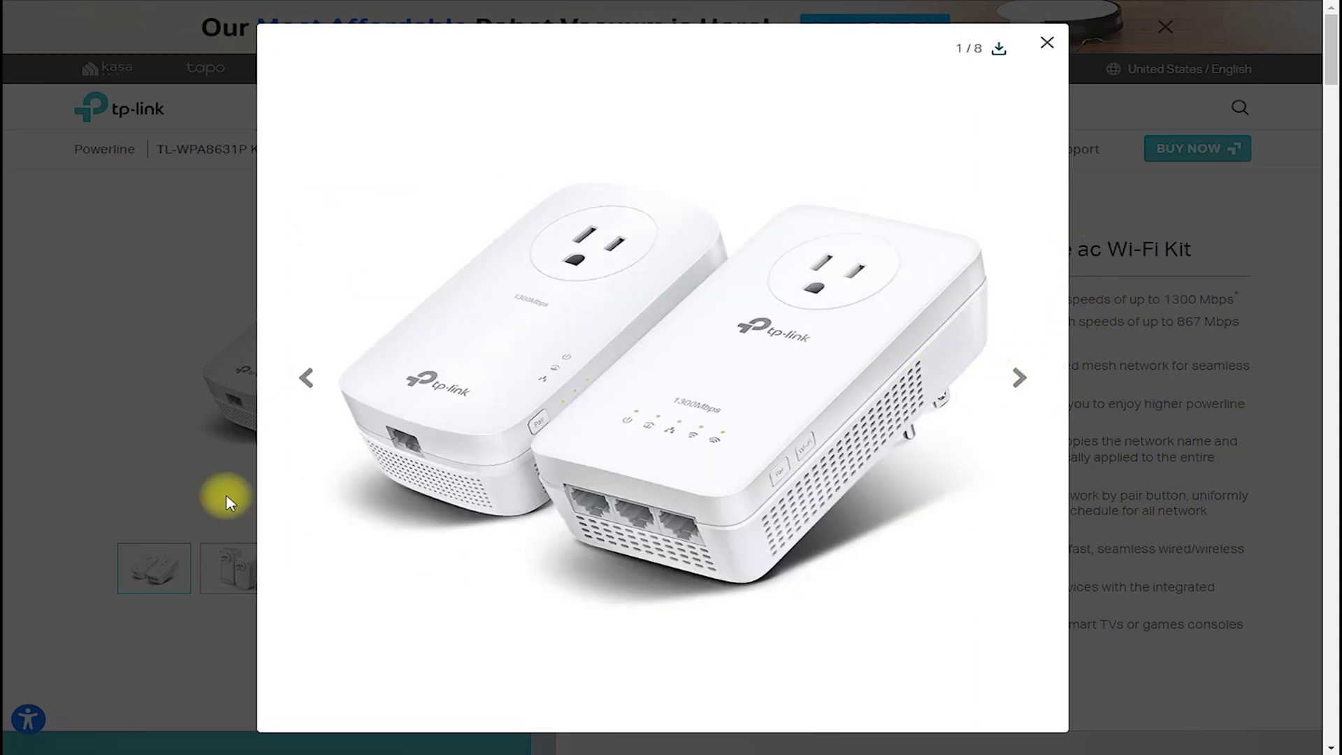
Annotate the adapters' Ethernet ports and the Pair and Wi-Fi buttons on the first product photo.
drag(450, 458, 362, 468)
mouse_move(709, 489)
mouse_down()
mouse_move(638, 464)
mouse_move(584, 540)
mouse_move(696, 489)
mouse_up()
mouse_move(842, 411)
mouse_down()
mouse_move(787, 416)
mouse_move(790, 497)
mouse_up()
drag(856, 292, 811, 411)
drag(796, 351, 808, 413)
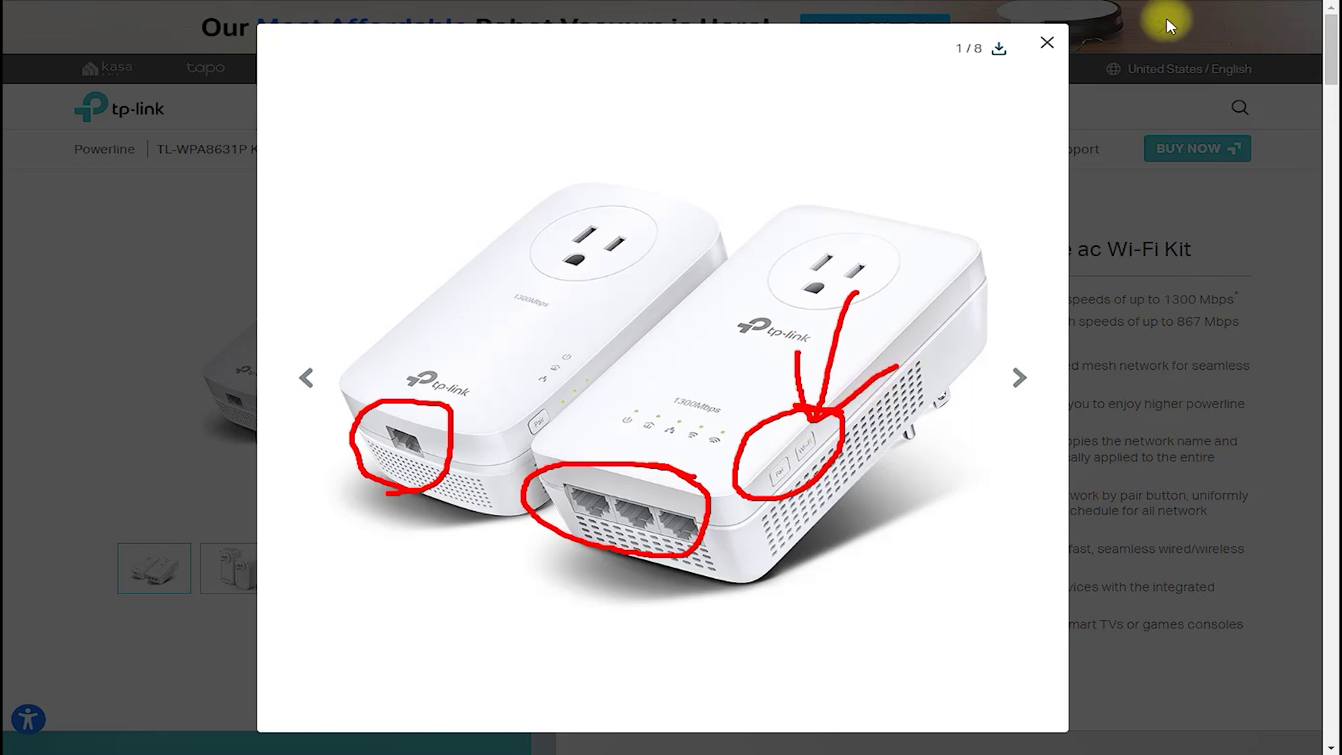
key(Escape)
Advance through the network diagram, OneMesh and One-Touch photos to the Plug and Play image.
click(1015, 377)
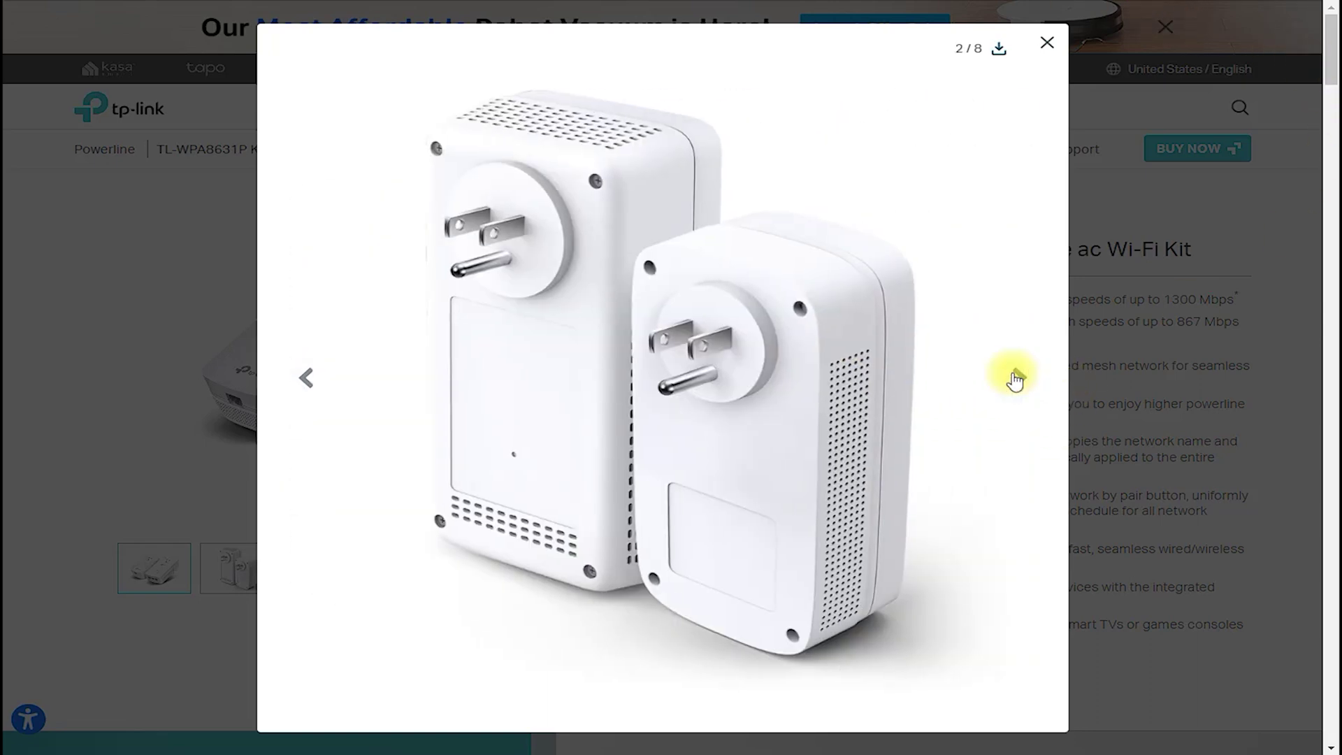
click(1014, 377)
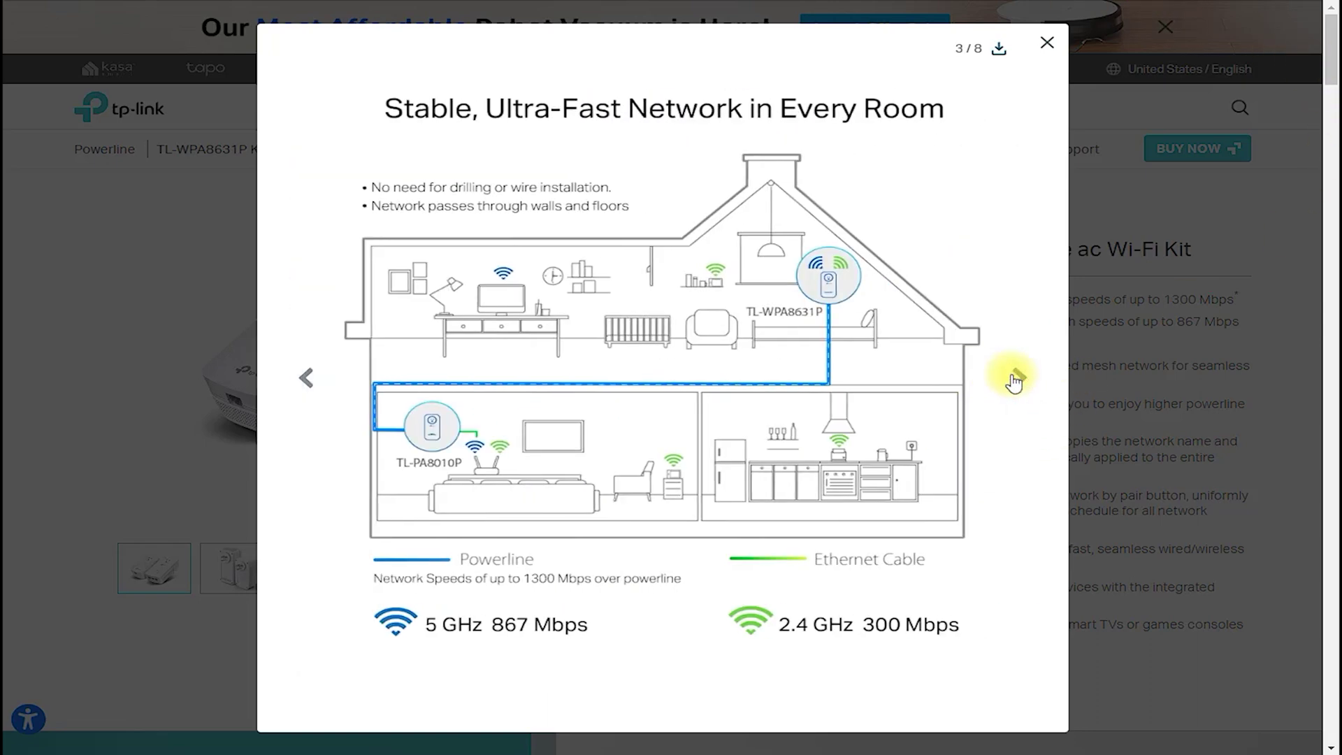
click(1015, 377)
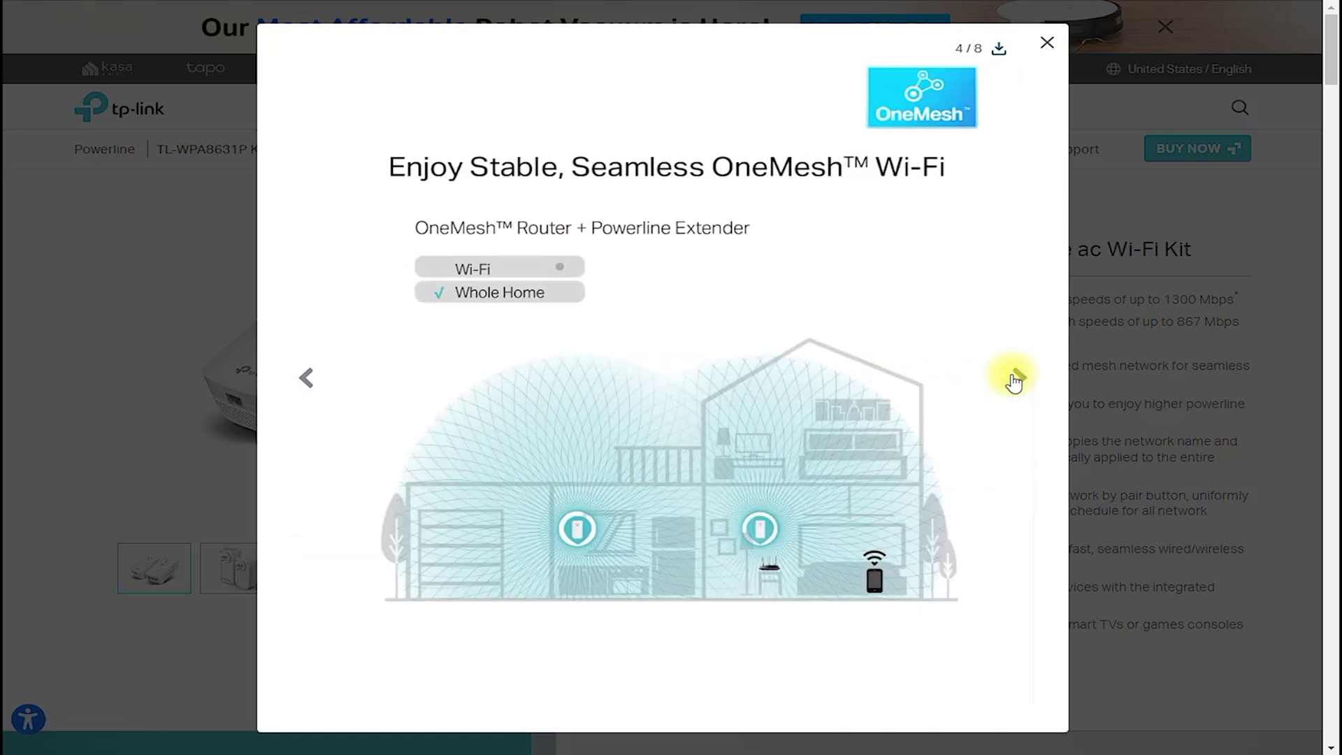
click(1014, 377)
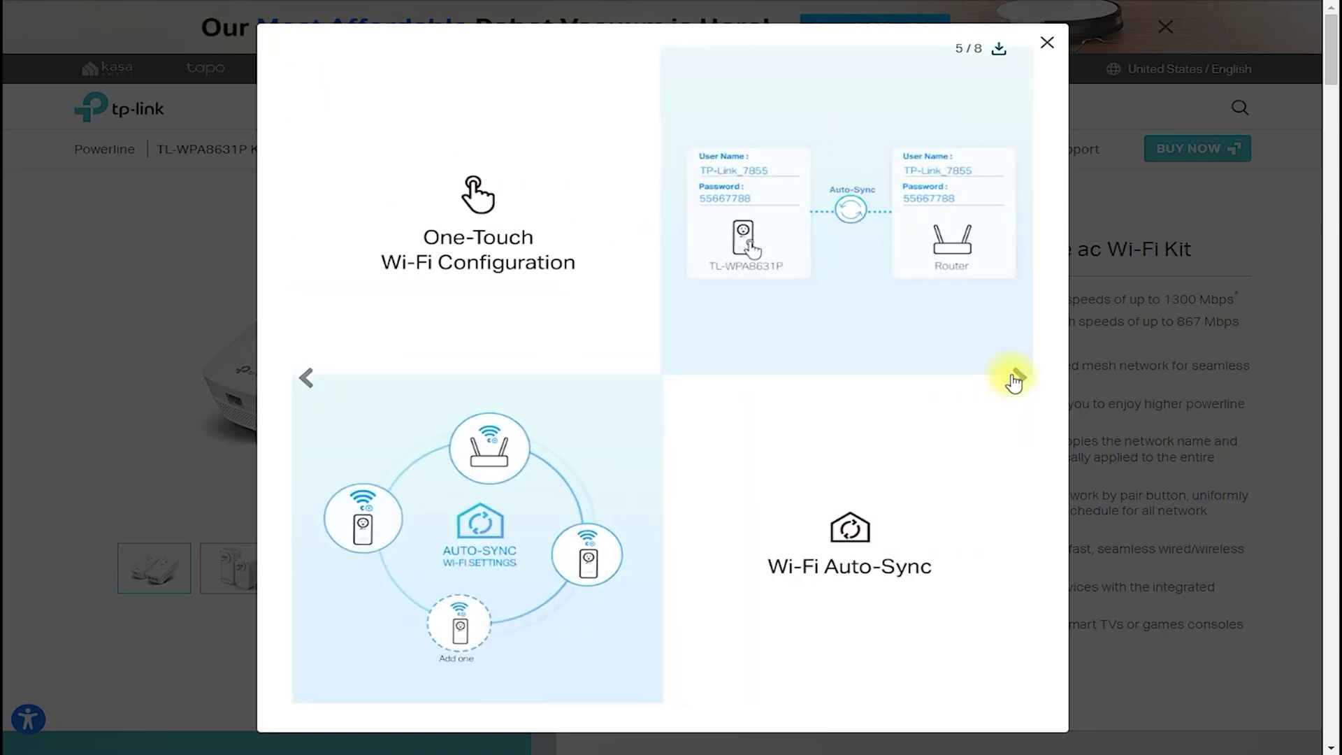
click(1015, 377)
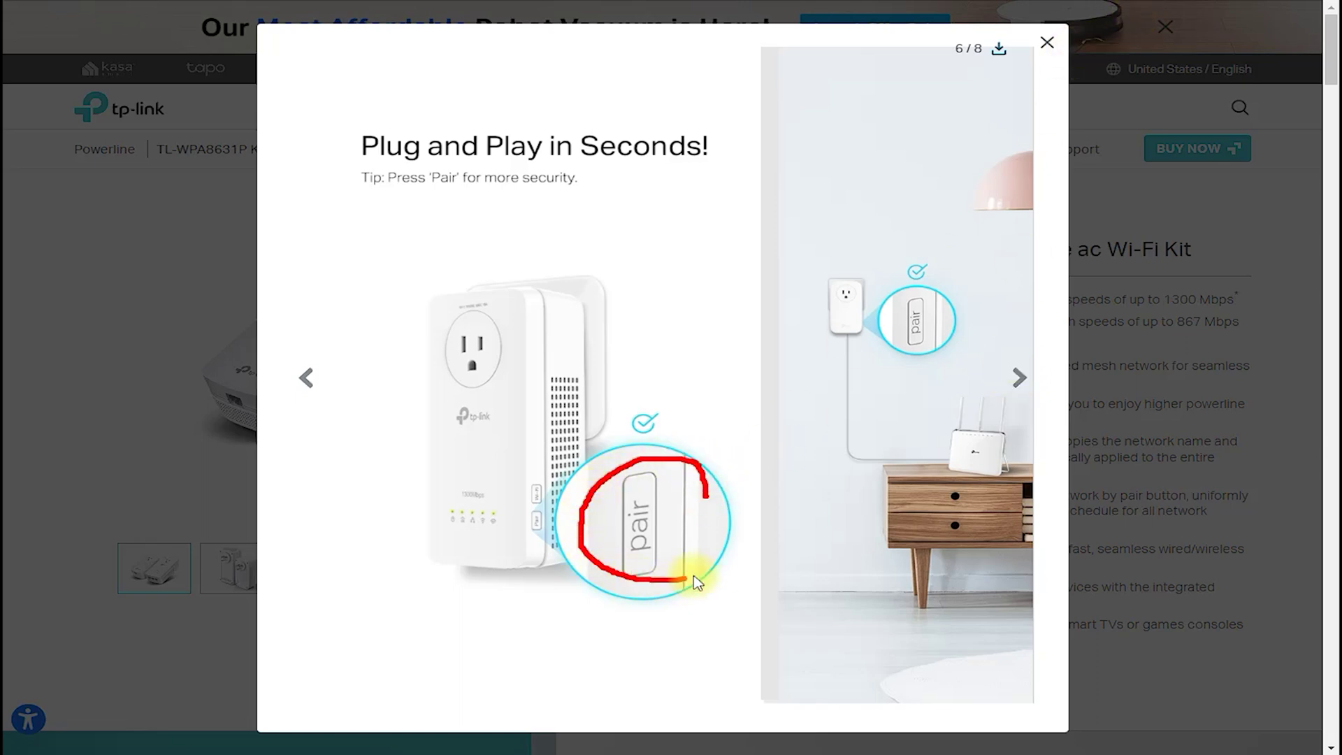
Circle the Pair button, mark the Ethernet cables on the seventh photo, and reach the last photo.
drag(695, 576, 677, 485)
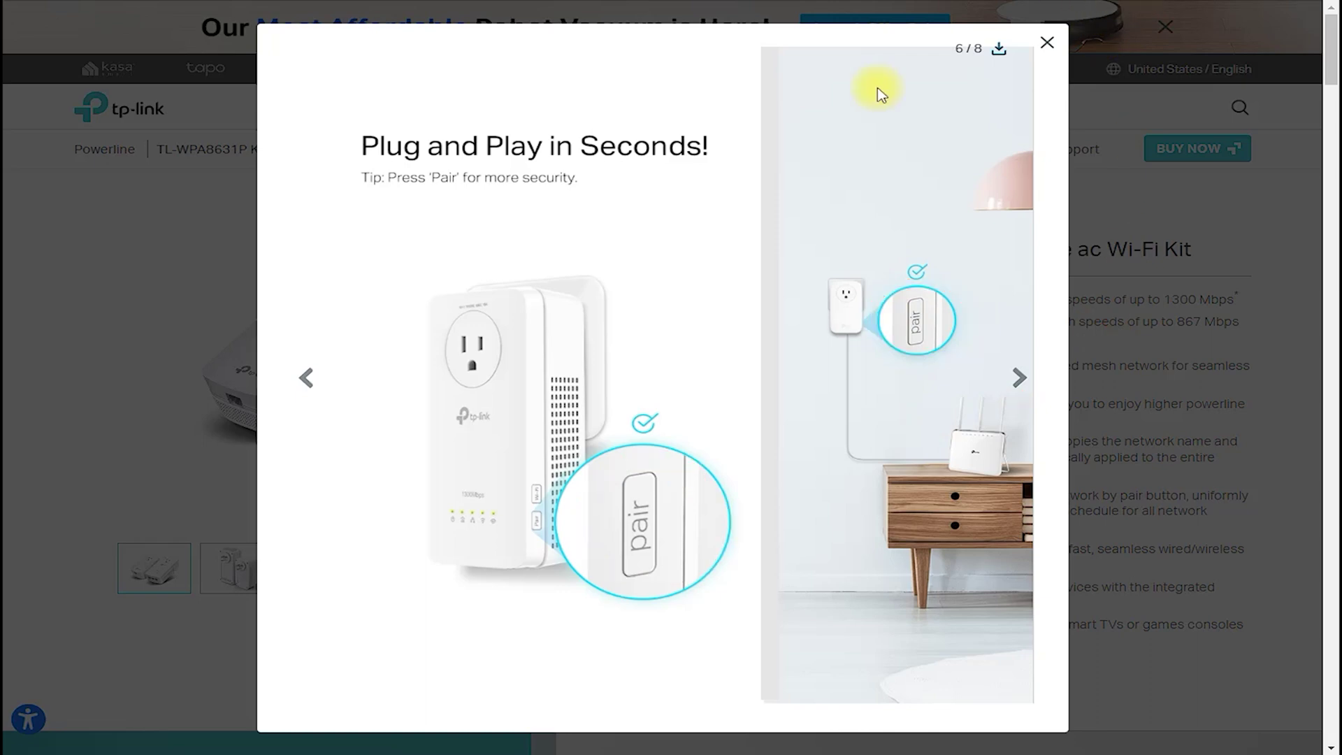
click(1017, 378)
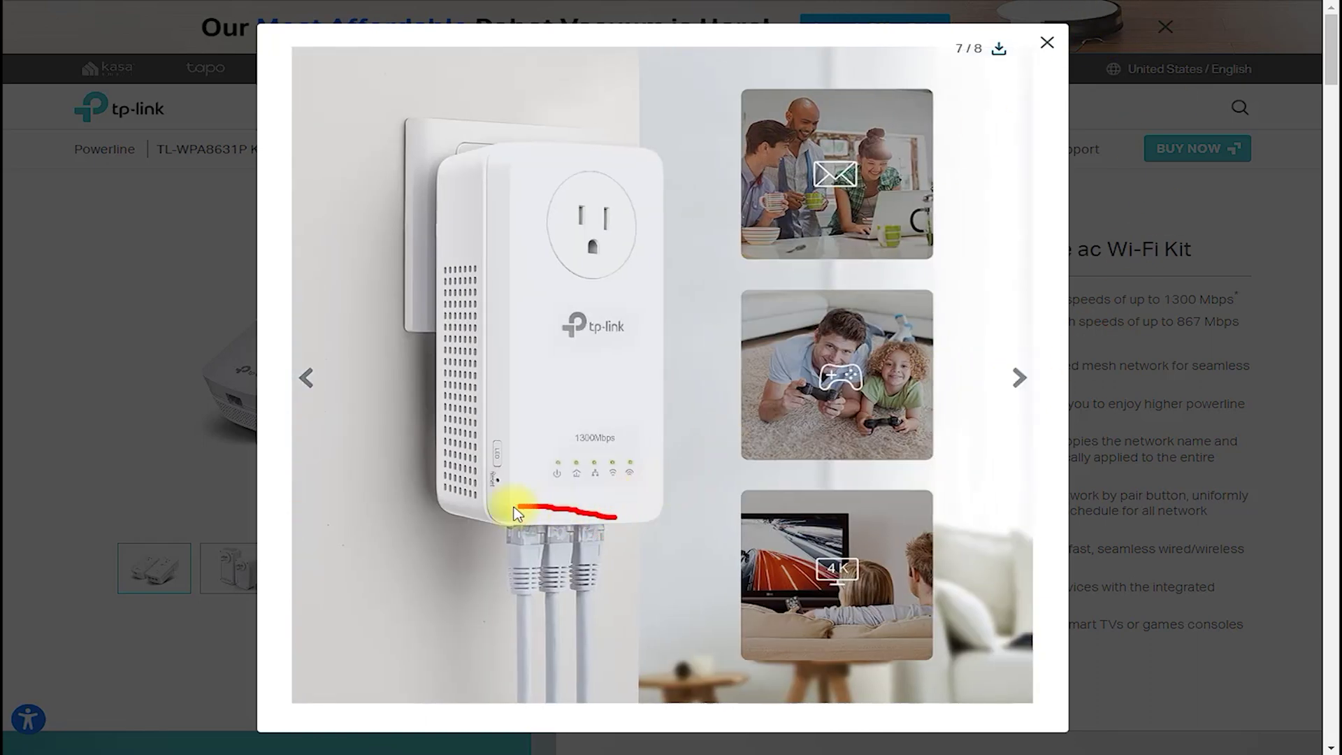
drag(518, 513, 565, 627)
drag(621, 499, 714, 188)
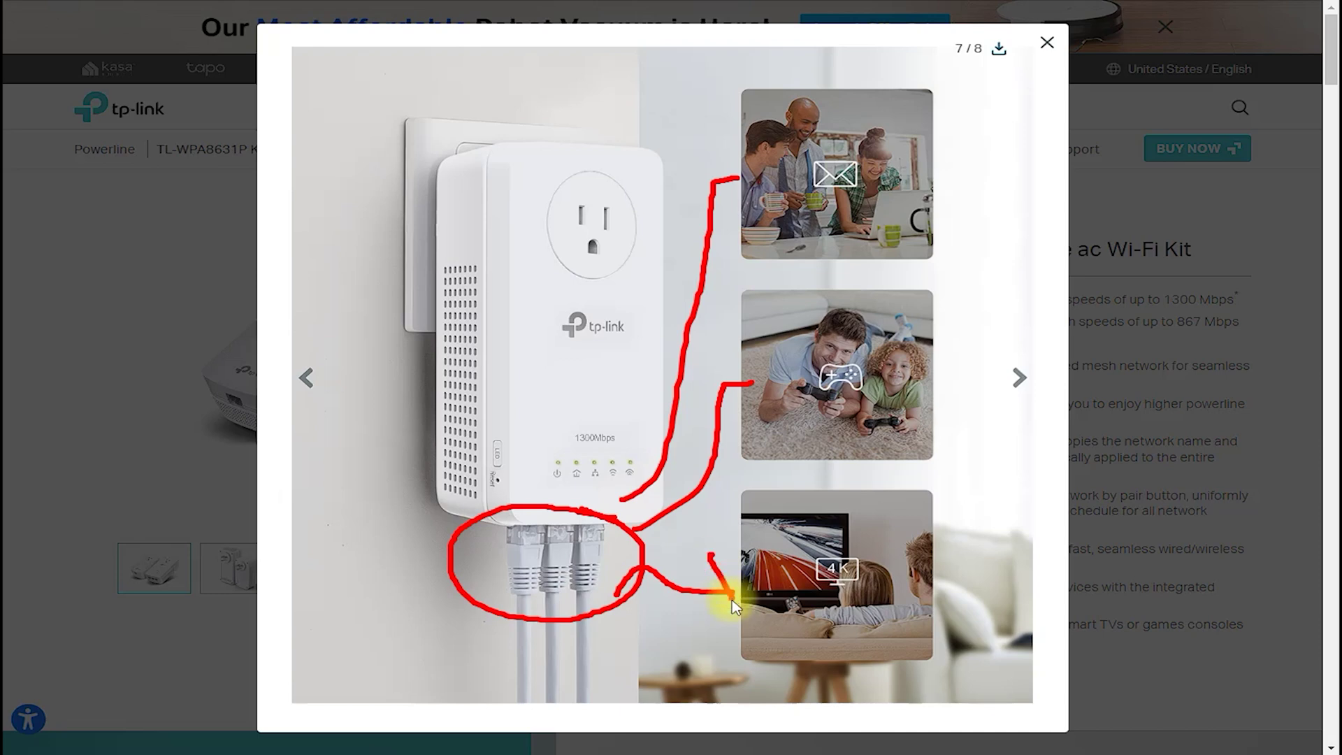
key(Escape)
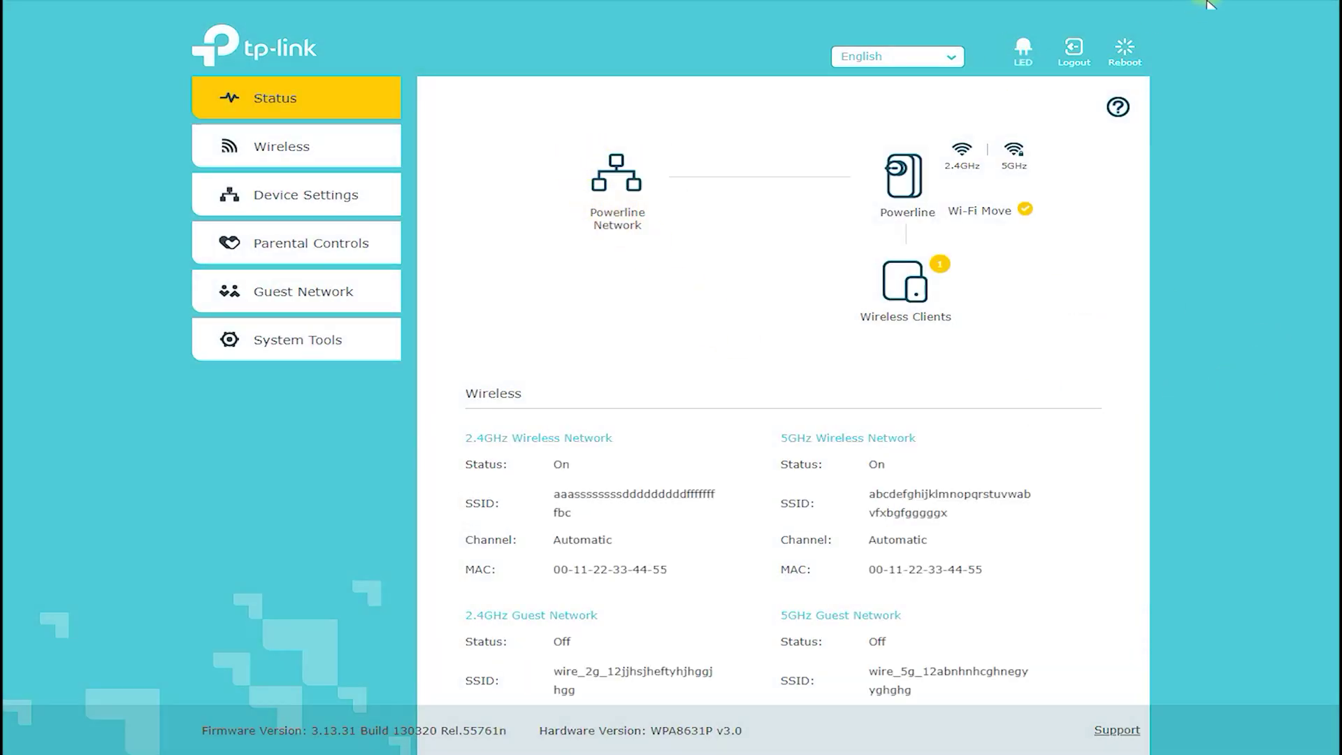
Annotate the Powerline Network, adapter and Wireless Clients in the status diagram.
mouse_move(582, 231)
mouse_down()
mouse_move(597, 252)
mouse_move(563, 140)
mouse_move(670, 200)
mouse_move(702, 179)
mouse_move(848, 181)
mouse_move(786, 208)
mouse_up()
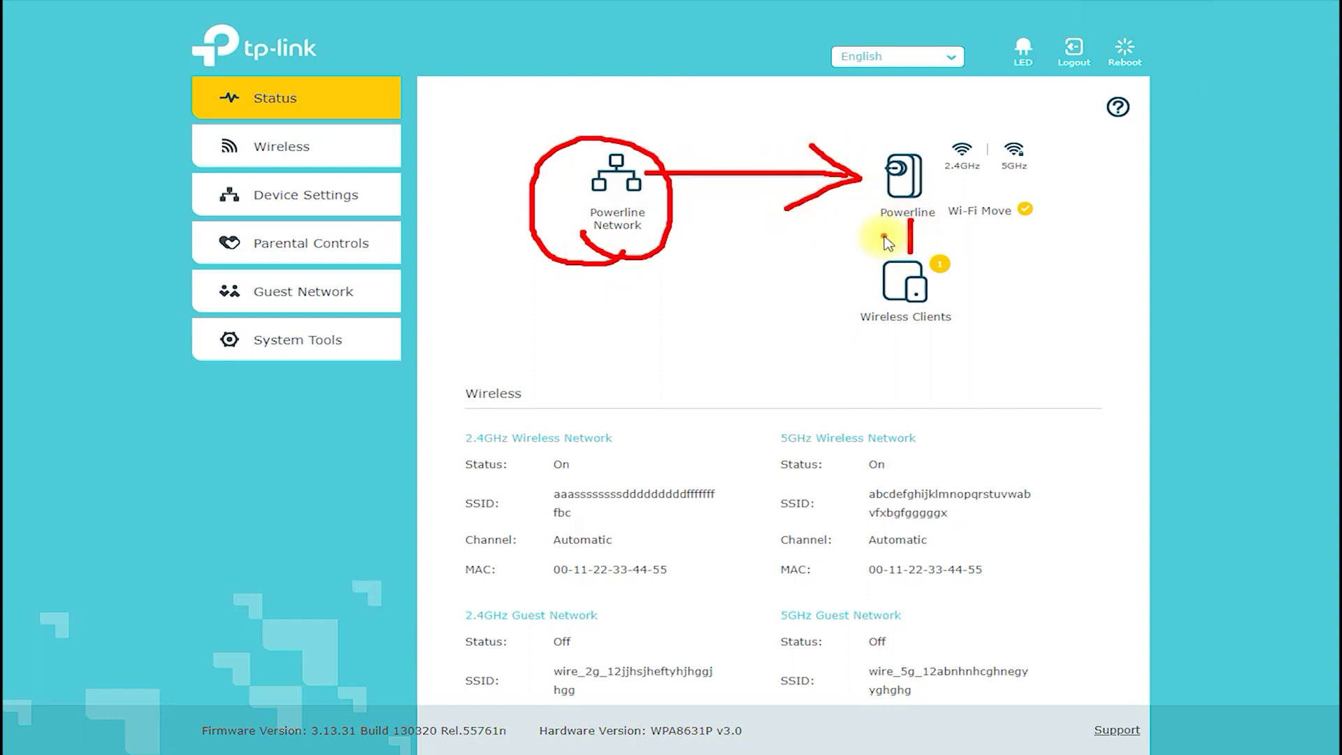
drag(908, 262, 970, 238)
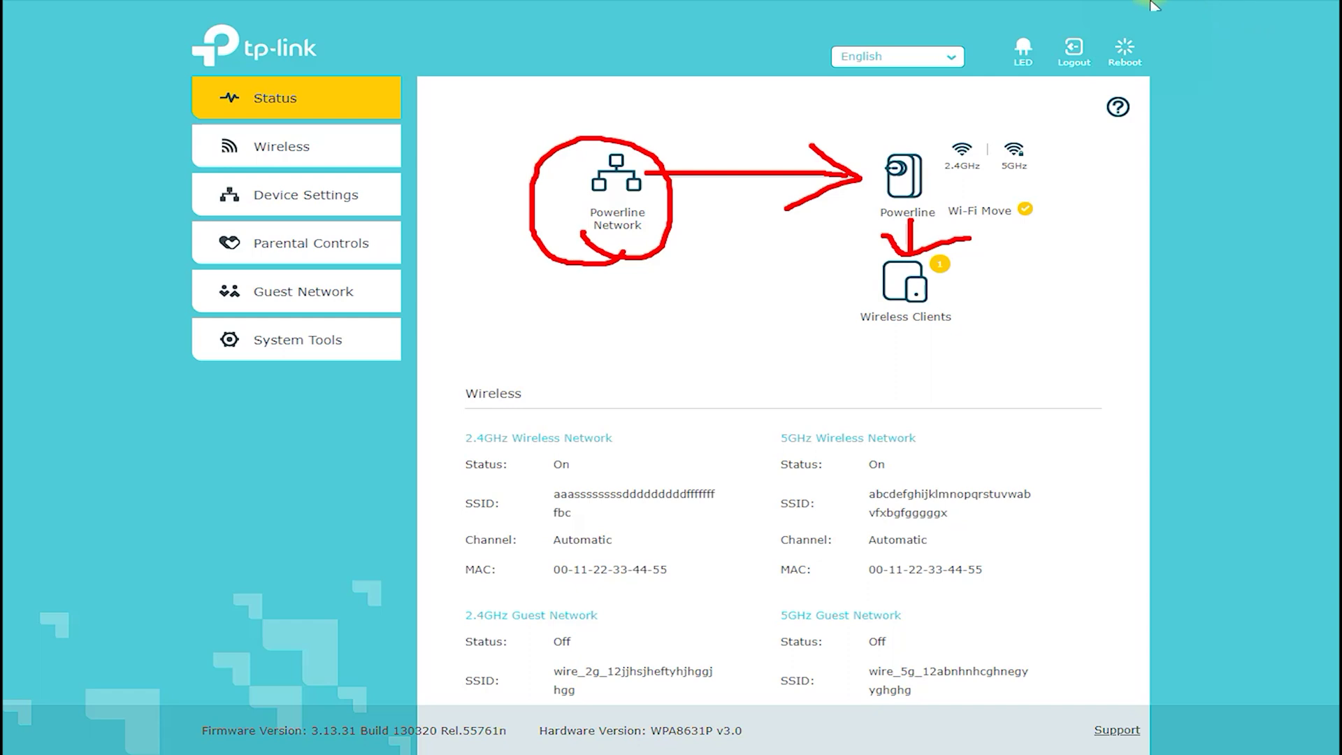
key(Escape)
Mark the 2.4GHz, 5GHz and Guest Network headings, then show the Powerline details.
scroll(1005, 376, down, 1)
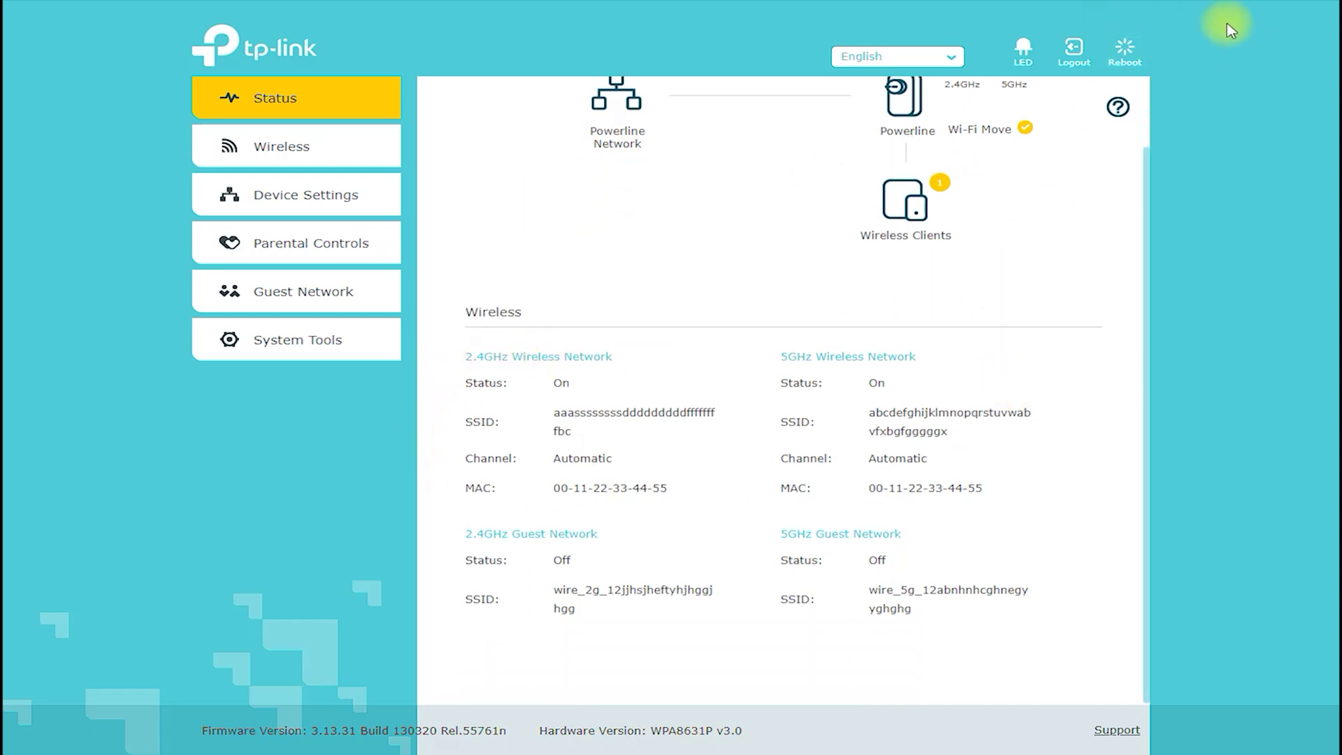
mouse_move(455, 369)
mouse_down()
mouse_move(647, 349)
mouse_move(455, 336)
mouse_move(441, 370)
mouse_up()
mouse_move(770, 370)
mouse_down()
mouse_move(848, 375)
mouse_move(947, 339)
mouse_move(773, 335)
mouse_move(759, 375)
mouse_up()
mouse_move(462, 553)
mouse_down()
mouse_move(601, 549)
mouse_move(447, 556)
mouse_move(535, 563)
mouse_up()
mouse_move(762, 551)
mouse_down()
mouse_move(800, 559)
mouse_move(846, 508)
mouse_move(762, 550)
mouse_up()
key(Escape)
click(909, 104)
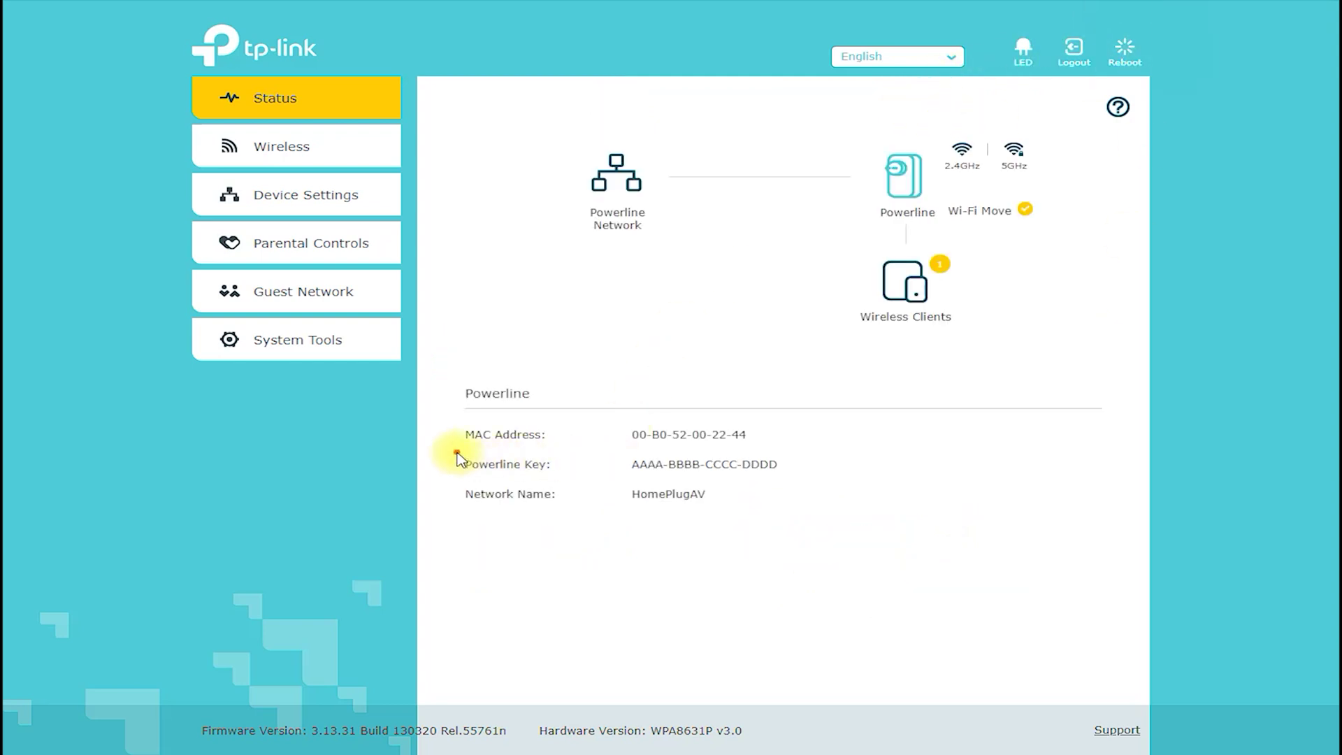
Highlight the MAC Address label and the HomePlugAV network name.
mouse_move(453, 452)
mouse_down()
mouse_move(564, 446)
mouse_move(455, 429)
mouse_move(447, 448)
mouse_up()
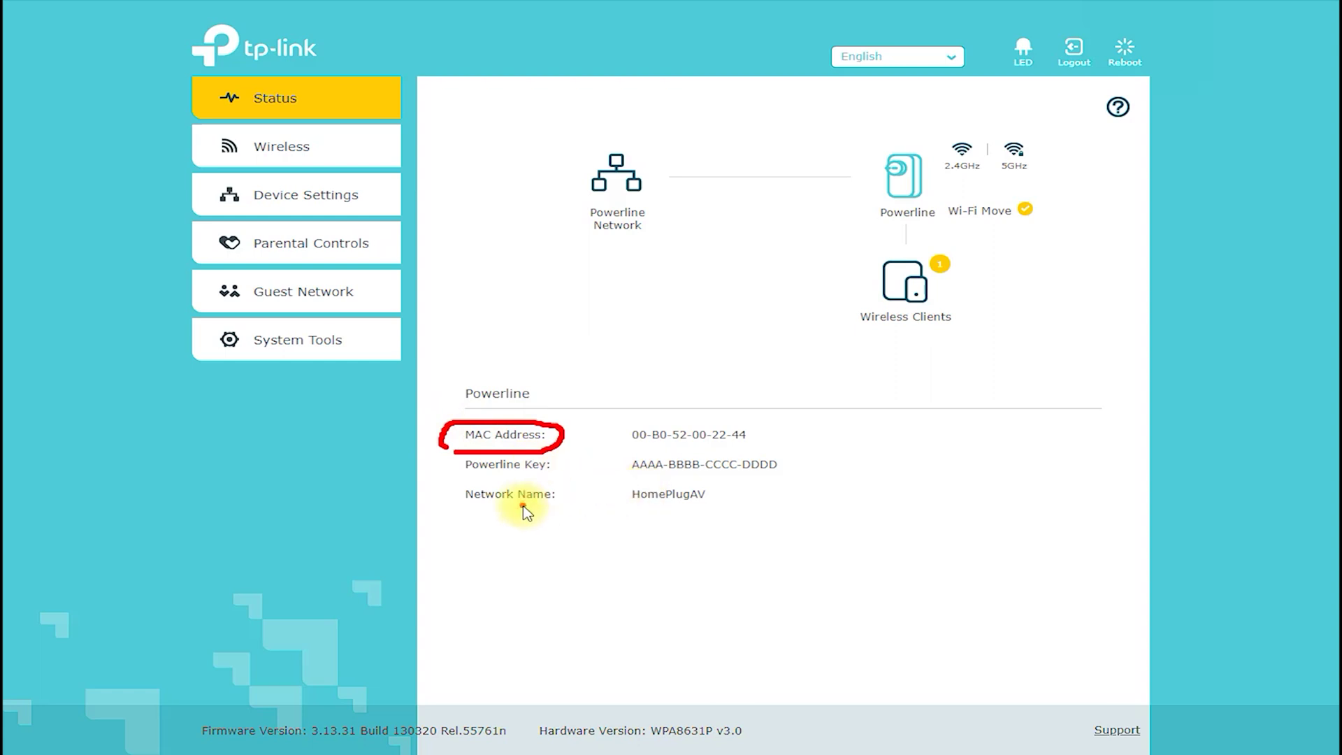
drag(447, 509, 550, 508)
mouse_move(635, 509)
mouse_down()
mouse_move(727, 488)
mouse_move(719, 479)
mouse_up()
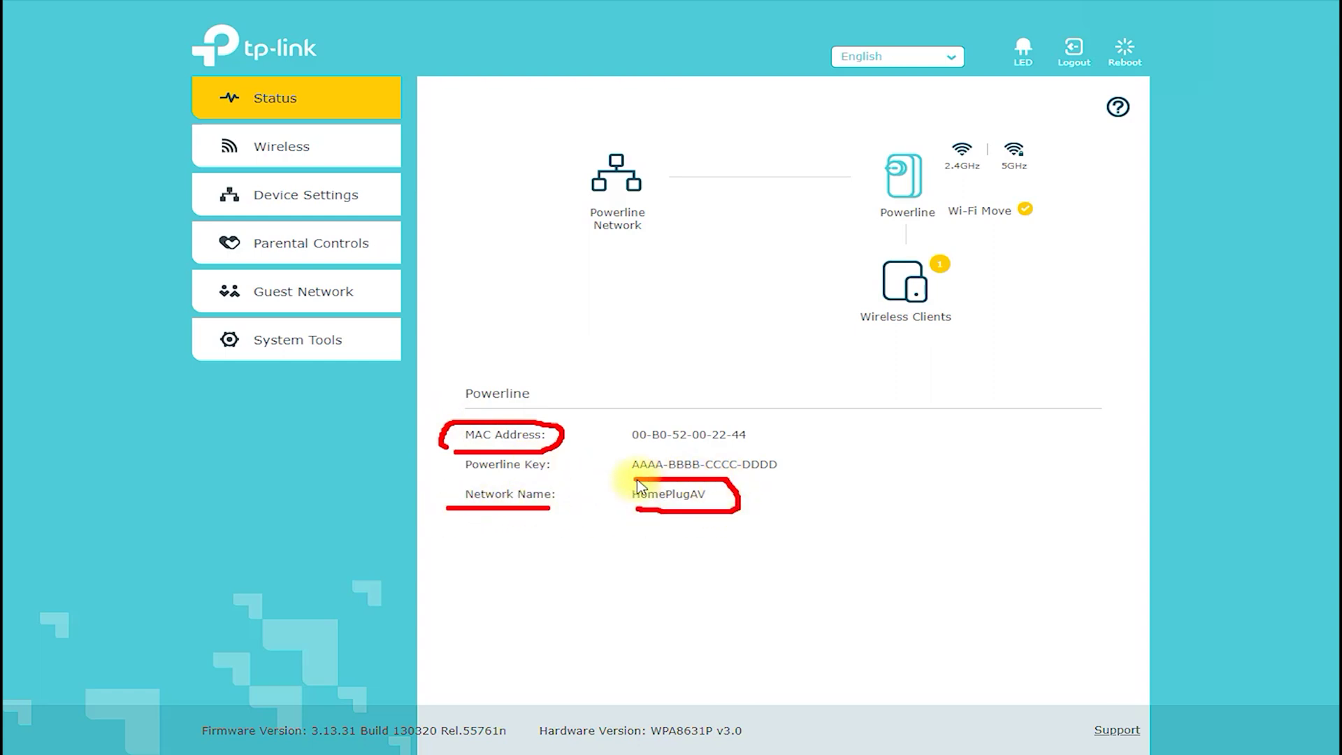
drag(622, 504, 661, 515)
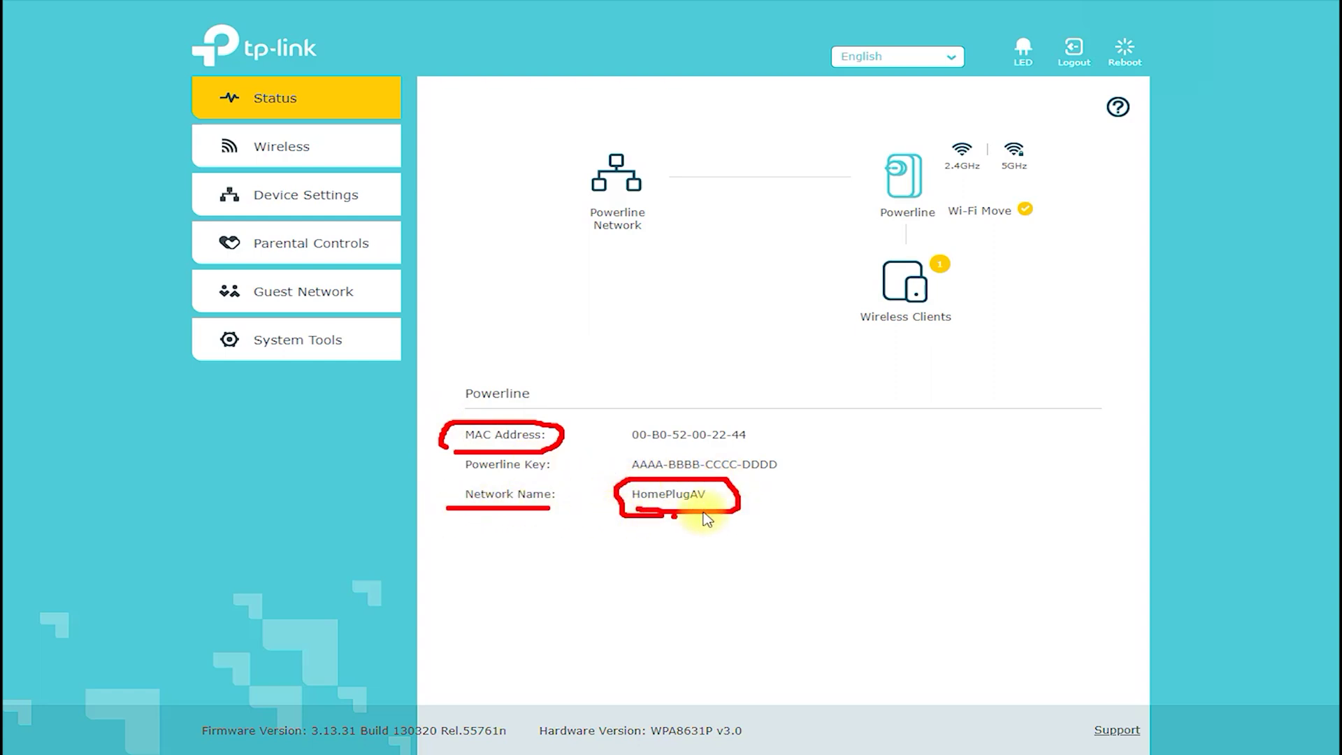
View the 2.4GHz and 5GHz wireless details and the connected wireless clients.
click(1140, 2)
click(961, 149)
click(1017, 147)
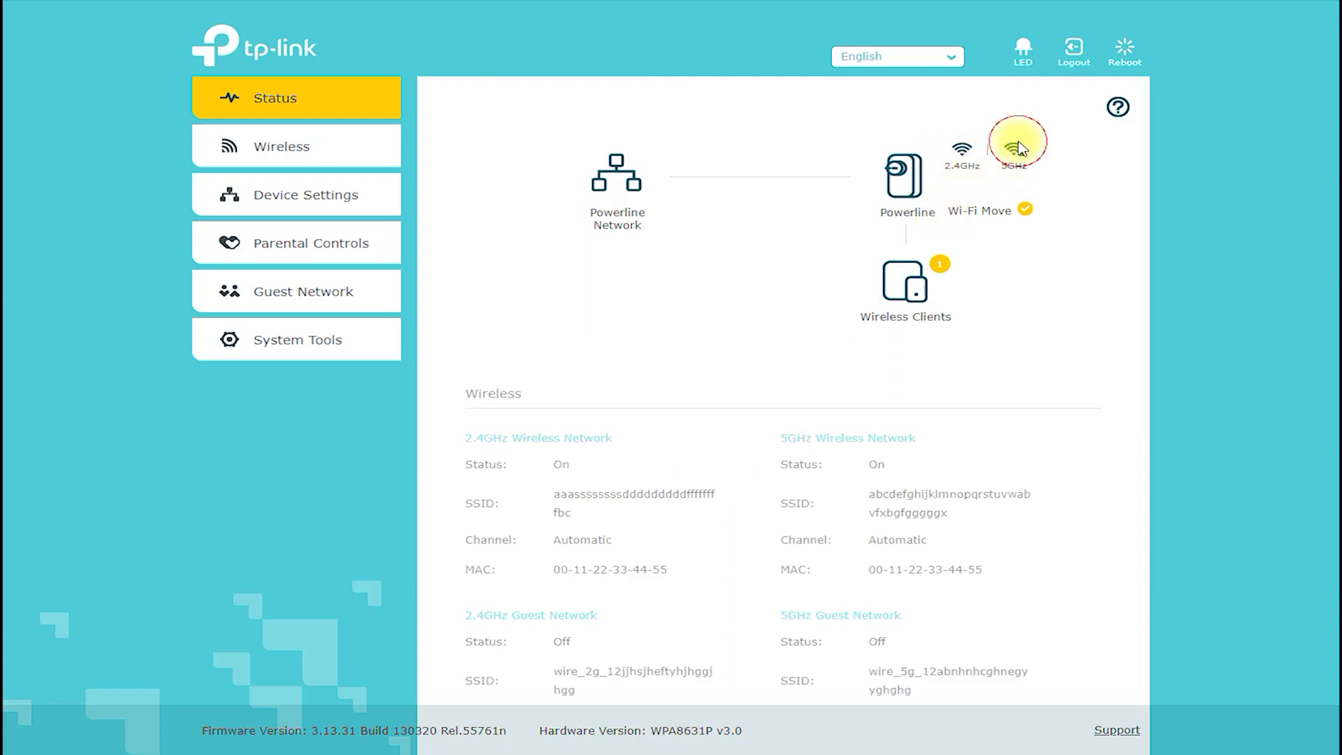
click(901, 279)
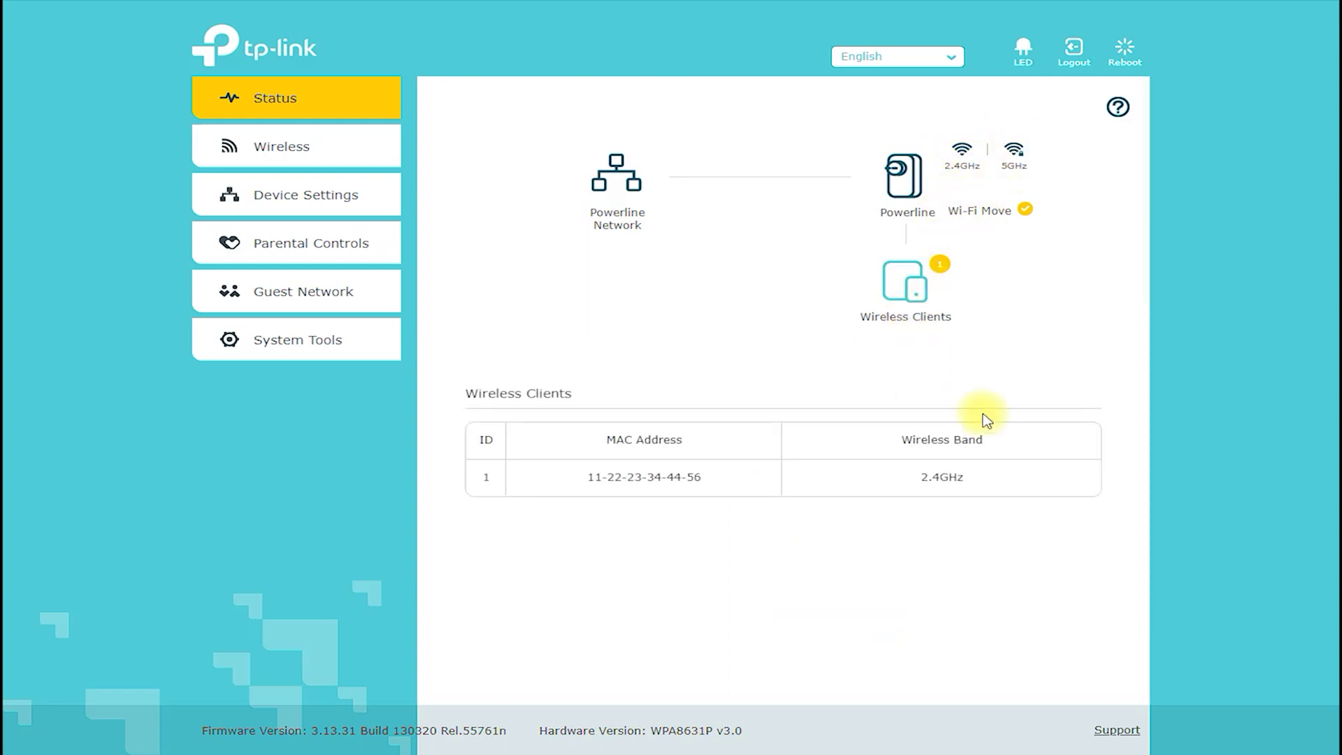
Show the powerline device list and circle the local TL-WPA8631P.
click(629, 187)
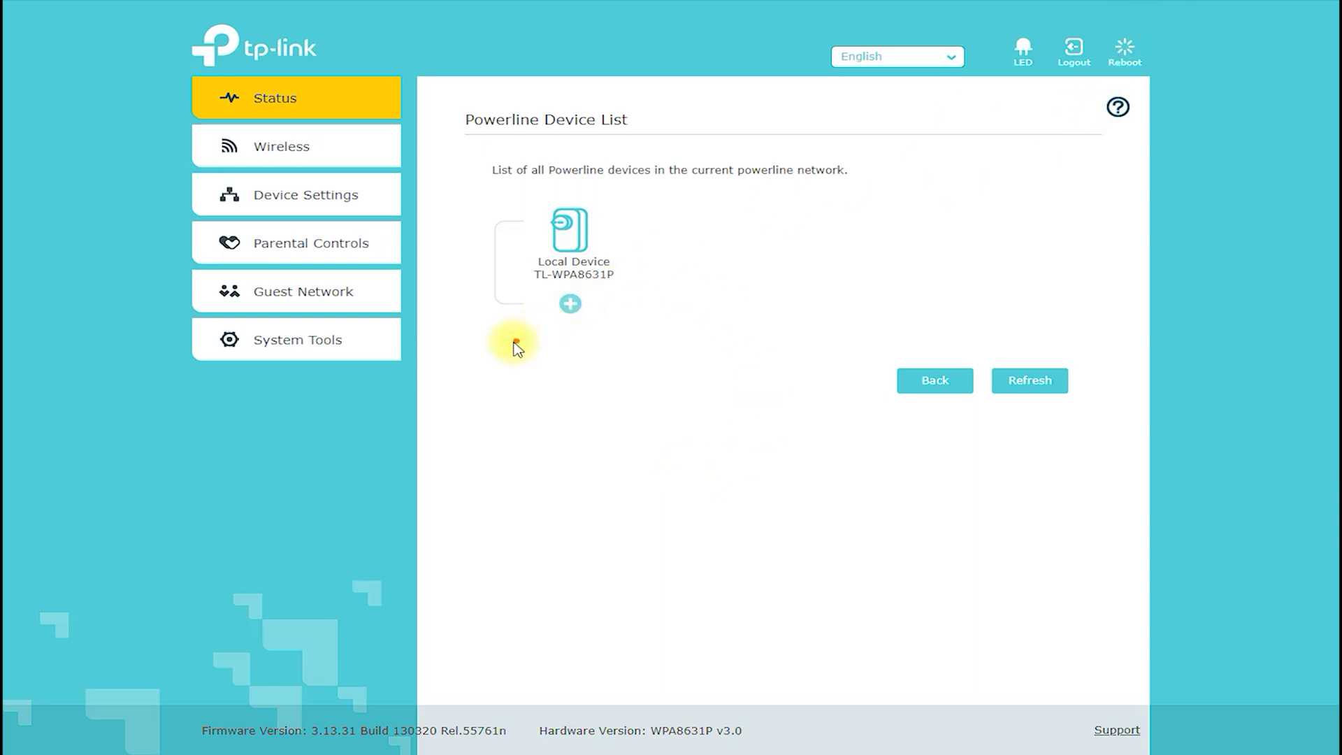
mouse_move(512, 341)
mouse_down()
mouse_move(623, 174)
mouse_move(452, 374)
mouse_move(612, 347)
mouse_up()
click(717, 275)
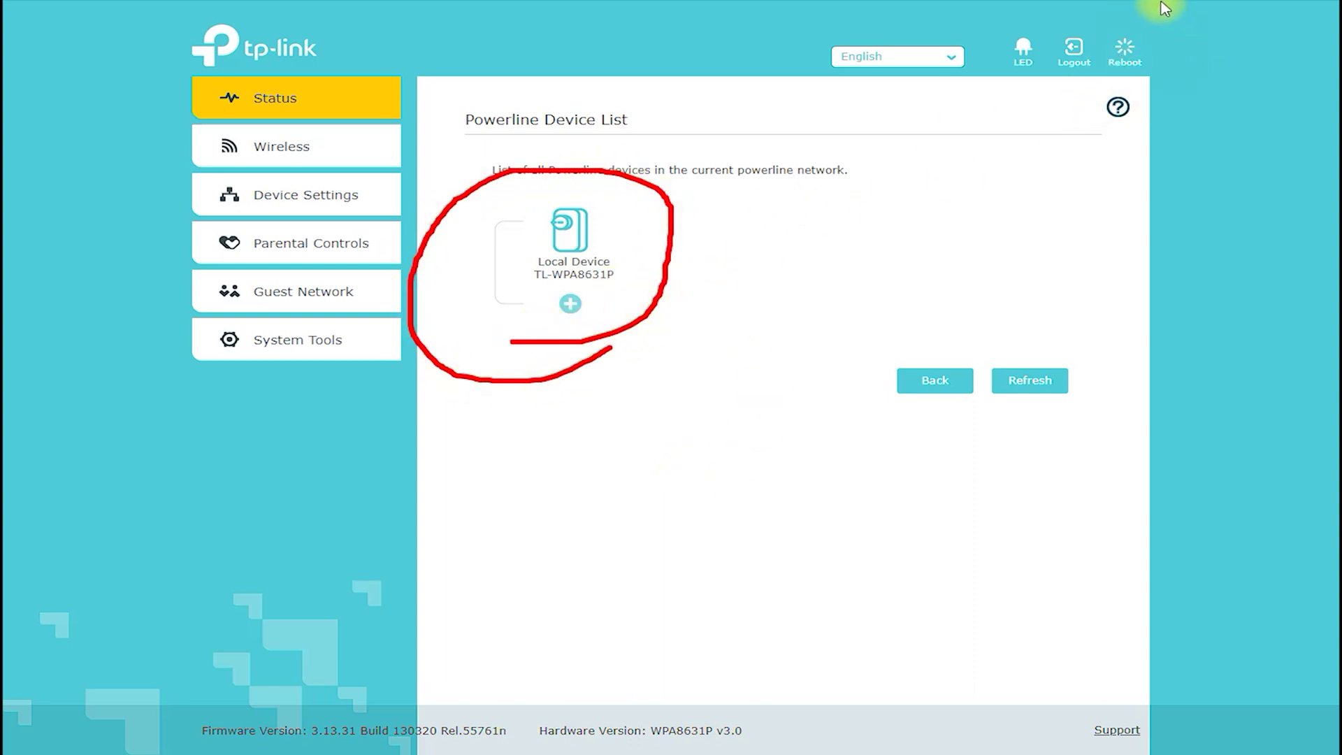
key(Escape)
Cancel the add-device prompt without adding anything and expand the Wireless menu.
click(570, 303)
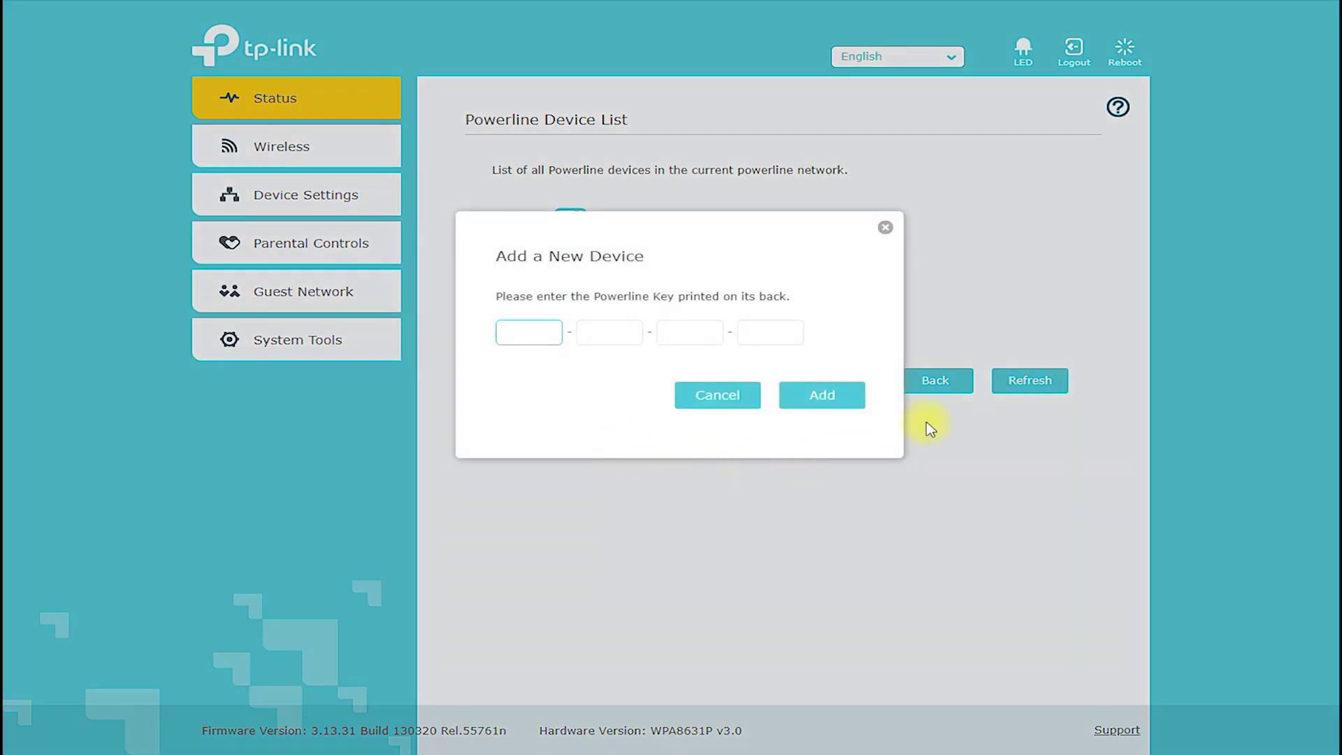
click(884, 227)
click(314, 148)
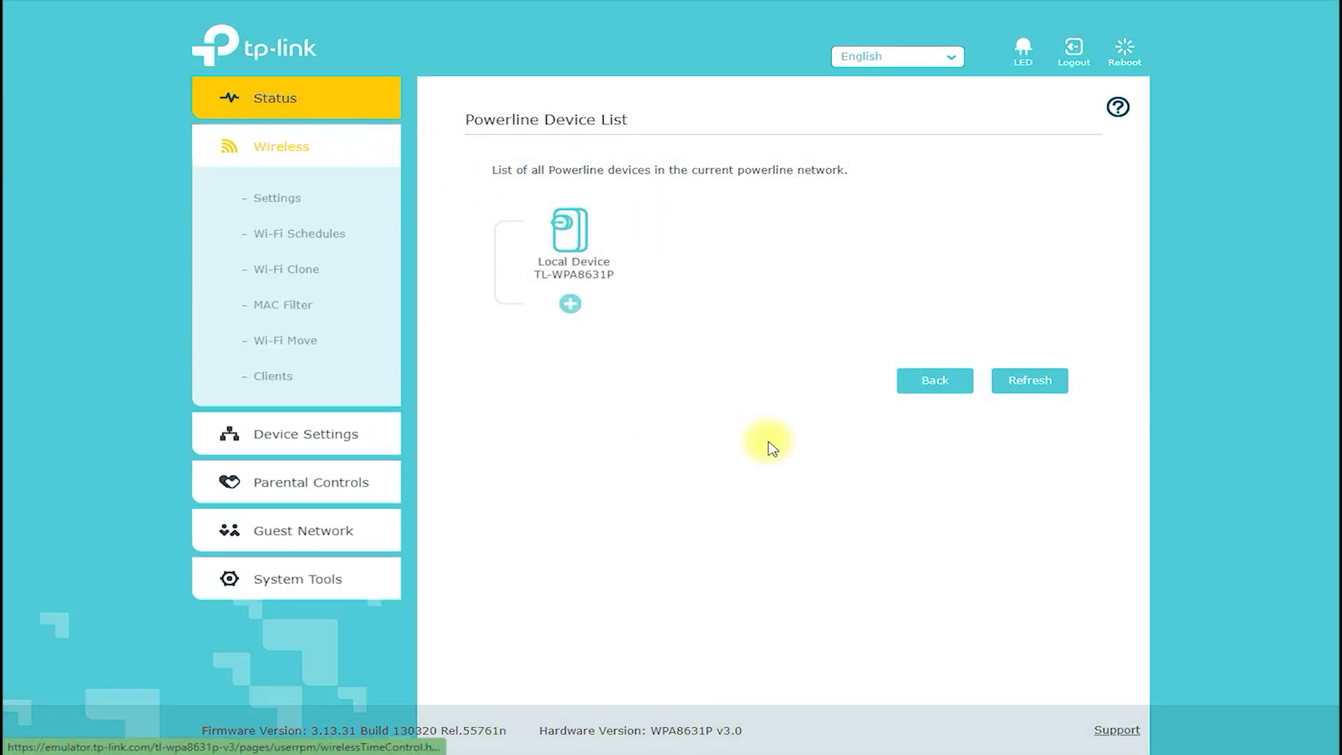
In Wireless Settings, set security to WPA/WPA2-Personal and highlight the Wi-Fi password field.
click(318, 195)
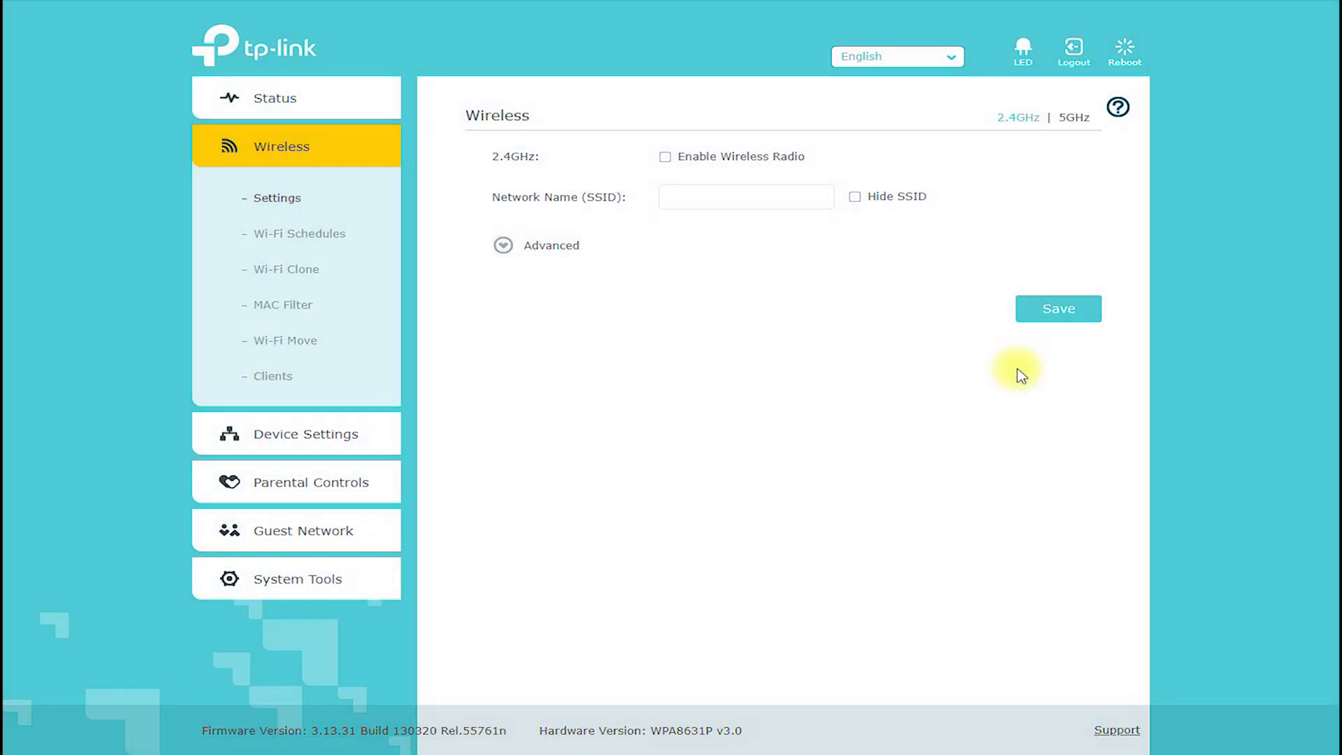
mouse_move(523, 140)
mouse_down()
mouse_move(455, 128)
mouse_move(500, 84)
mouse_move(578, 120)
mouse_move(599, 147)
mouse_move(628, 150)
mouse_move(570, 168)
mouse_up()
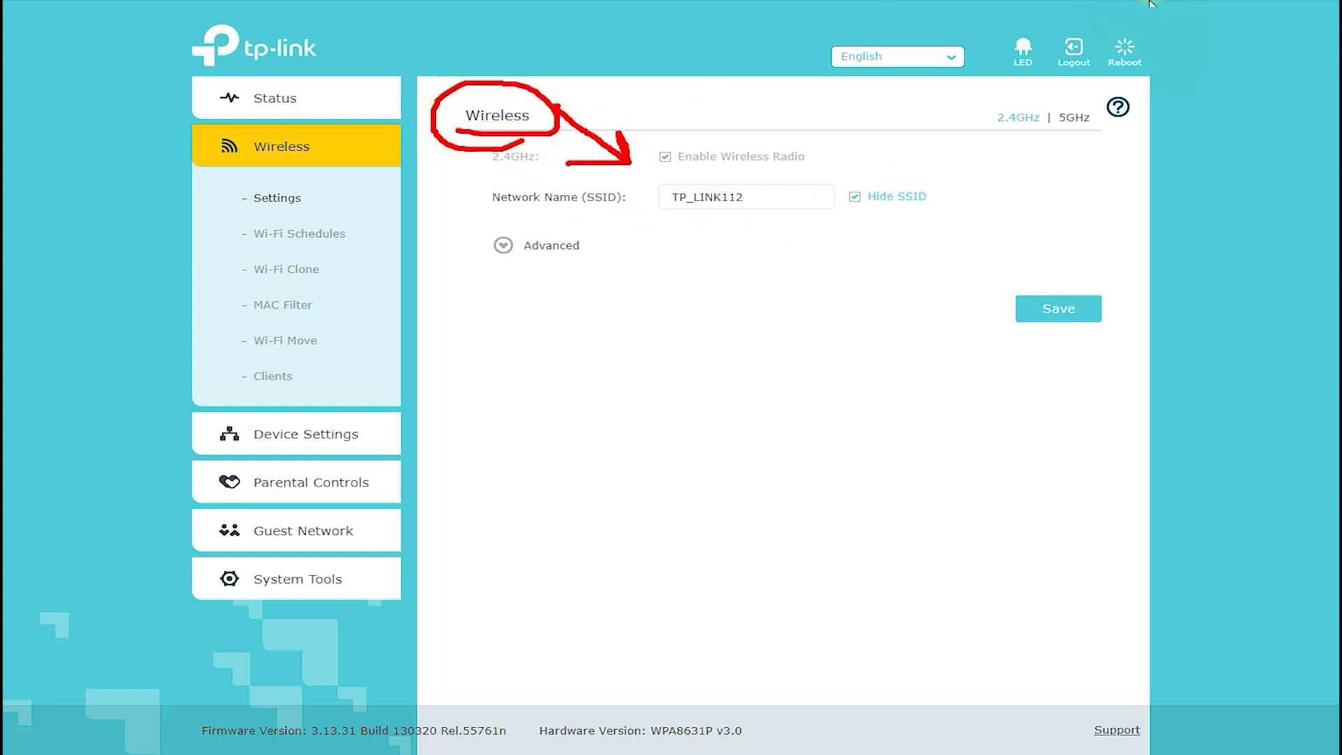
click(549, 248)
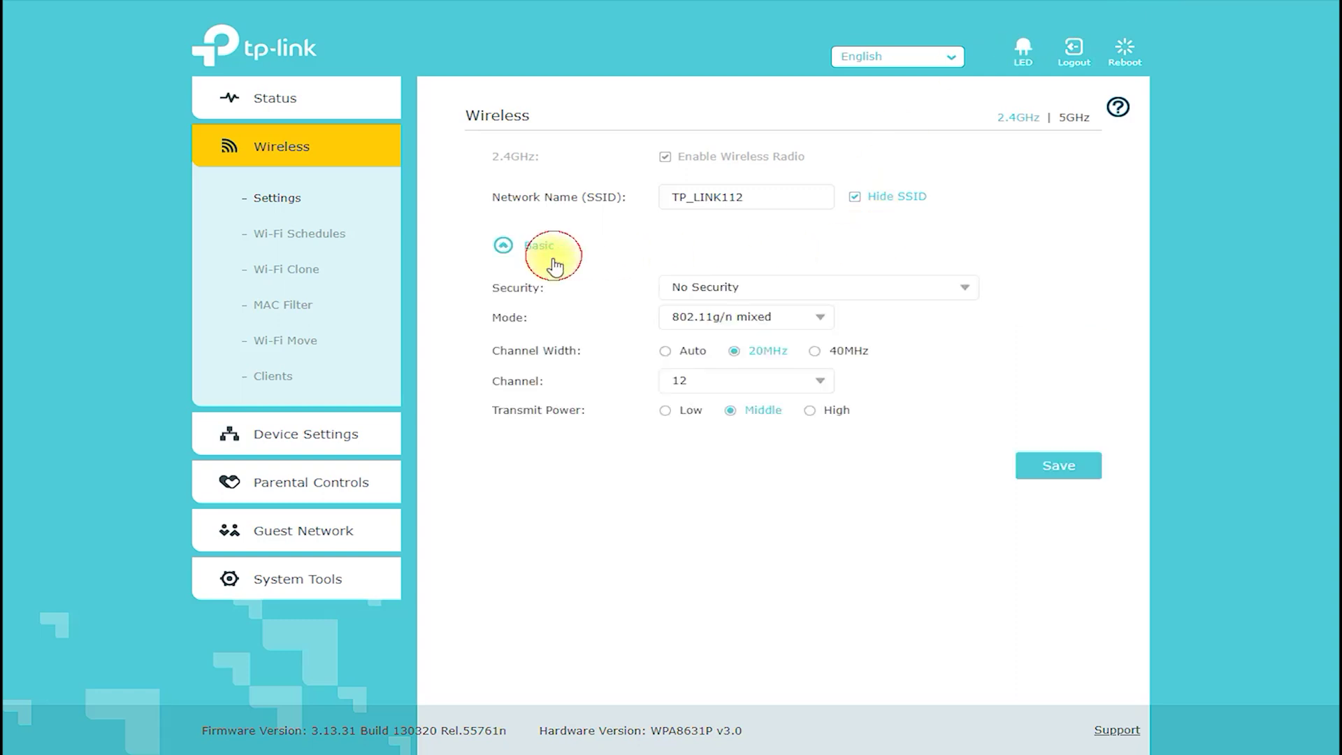
click(978, 295)
click(965, 350)
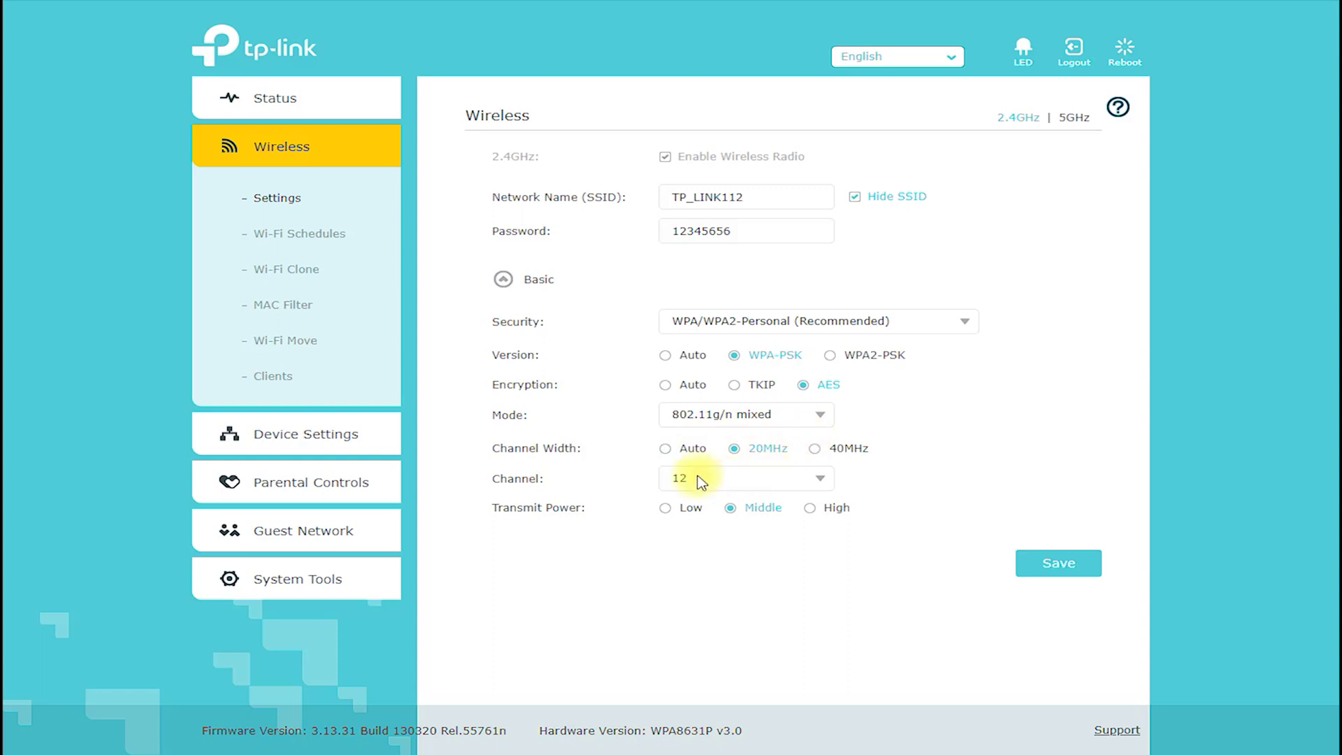
double_click(777, 232)
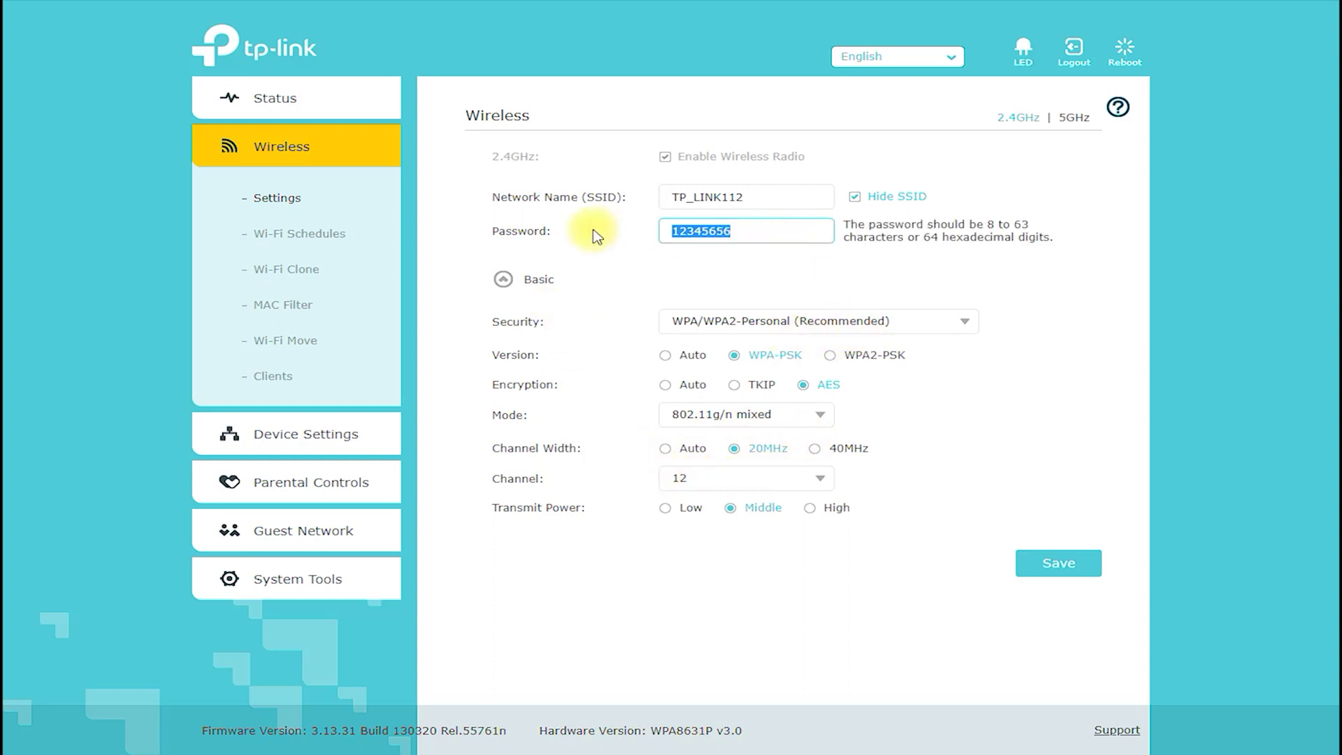
click(971, 111)
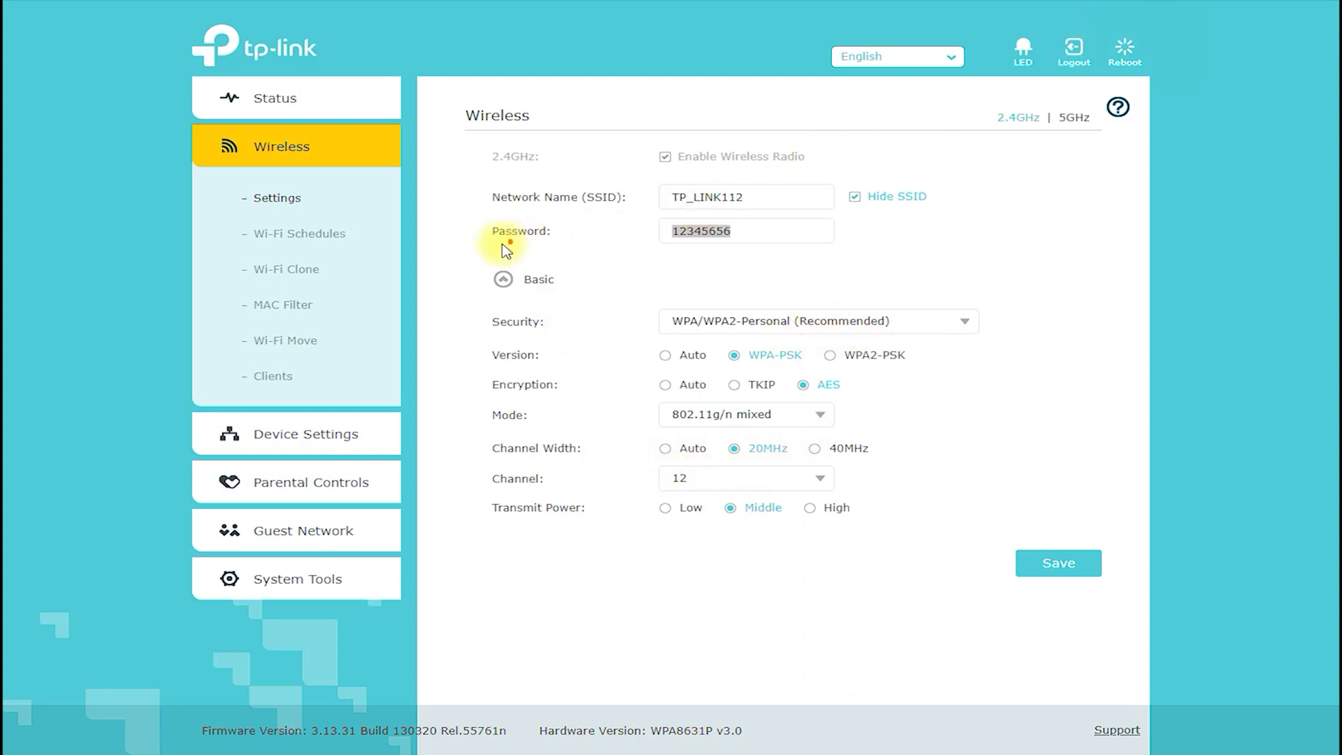
click(562, 235)
mouse_move(562, 236)
mouse_down()
mouse_move(654, 234)
mouse_move(604, 264)
mouse_up()
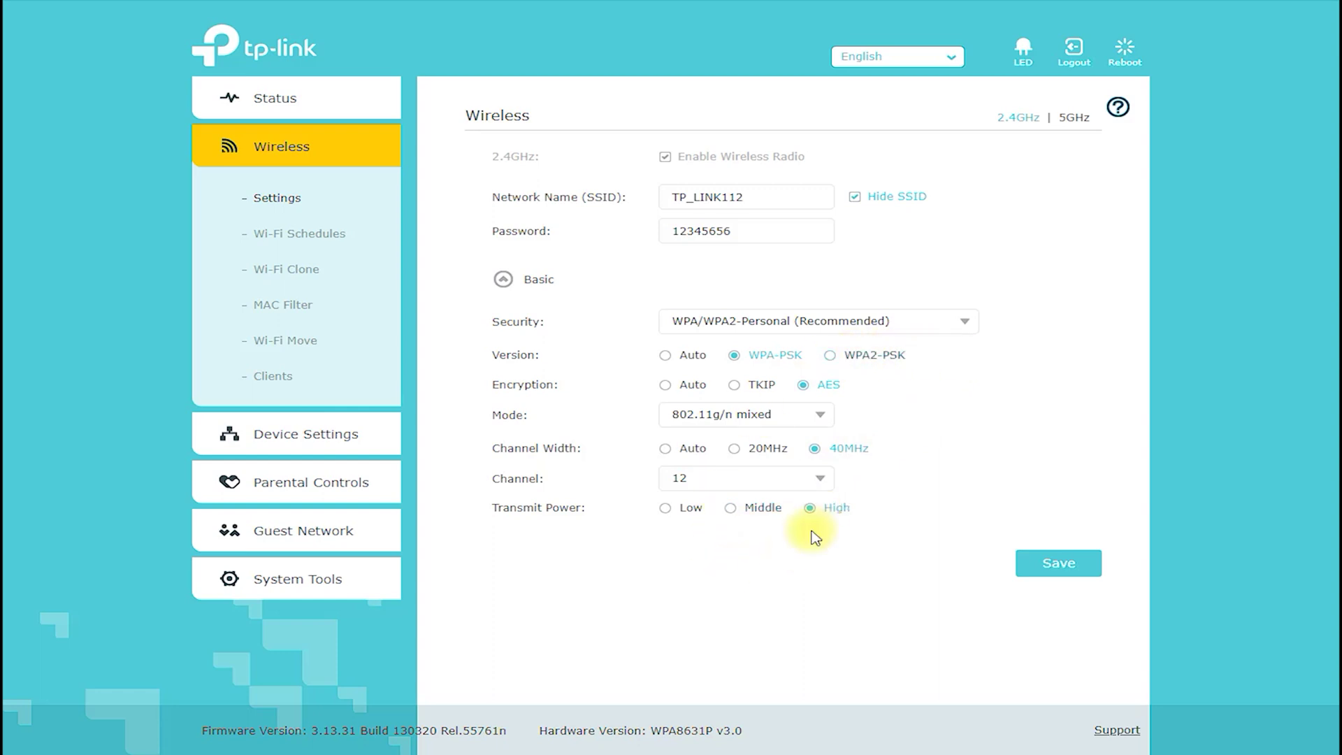
Set the 2.4GHz wireless channel to 13, then go to Wi-Fi Schedules.
click(797, 478)
scroll(803, 573, down, 3)
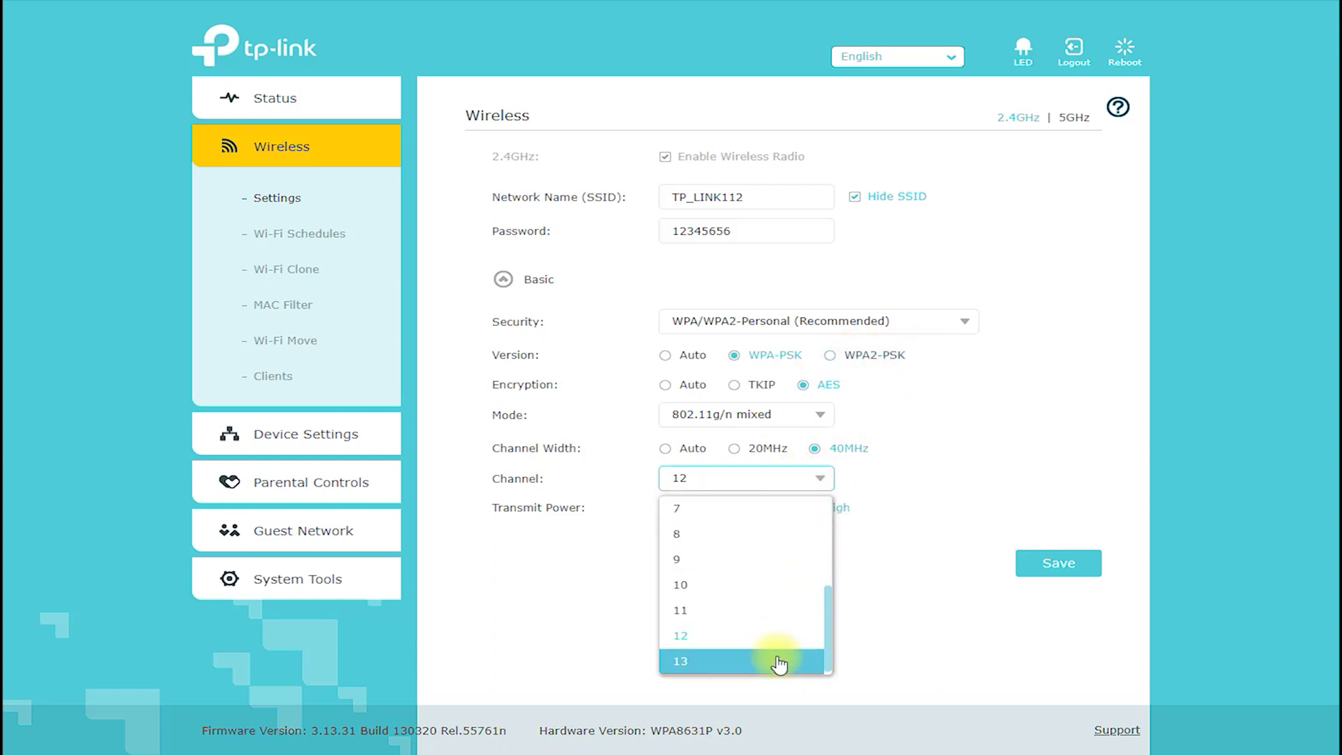
click(778, 661)
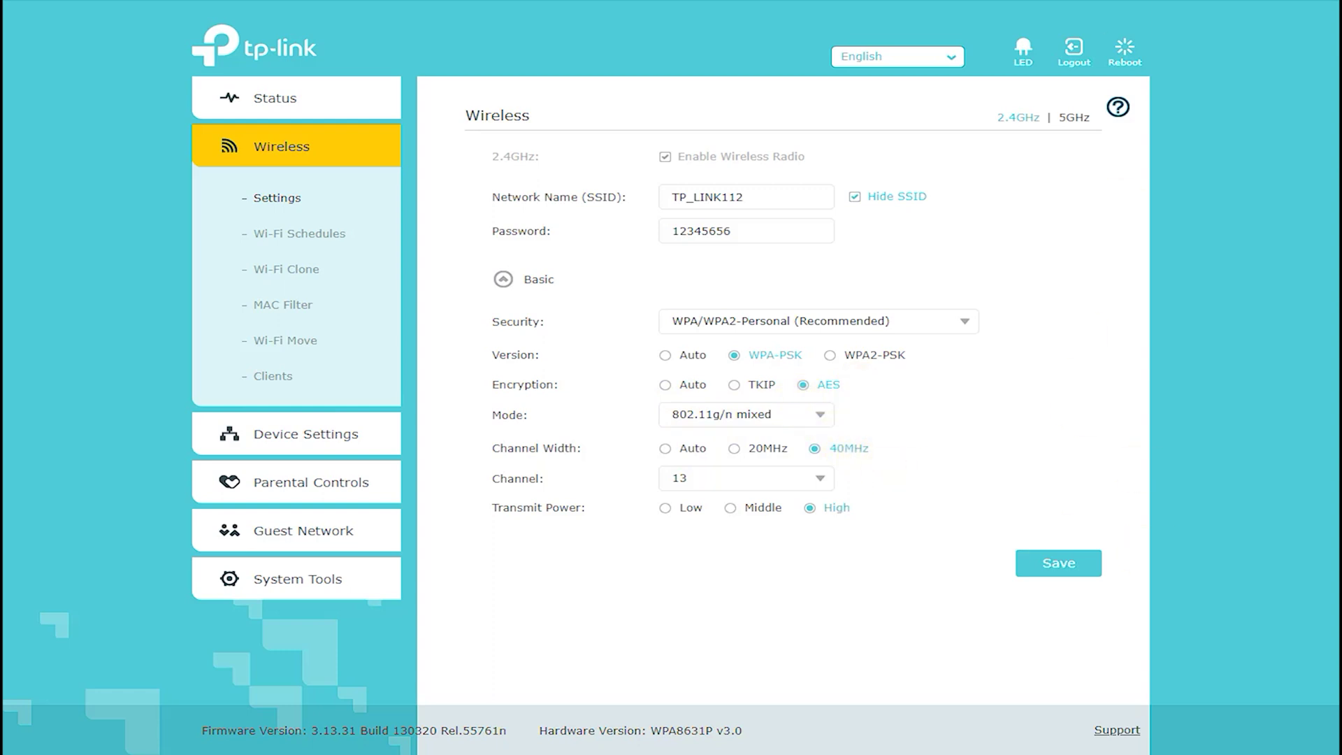
mouse_move(865, 277)
mouse_down()
mouse_move(548, 291)
mouse_move(449, 458)
mouse_move(884, 531)
mouse_move(869, 264)
mouse_up()
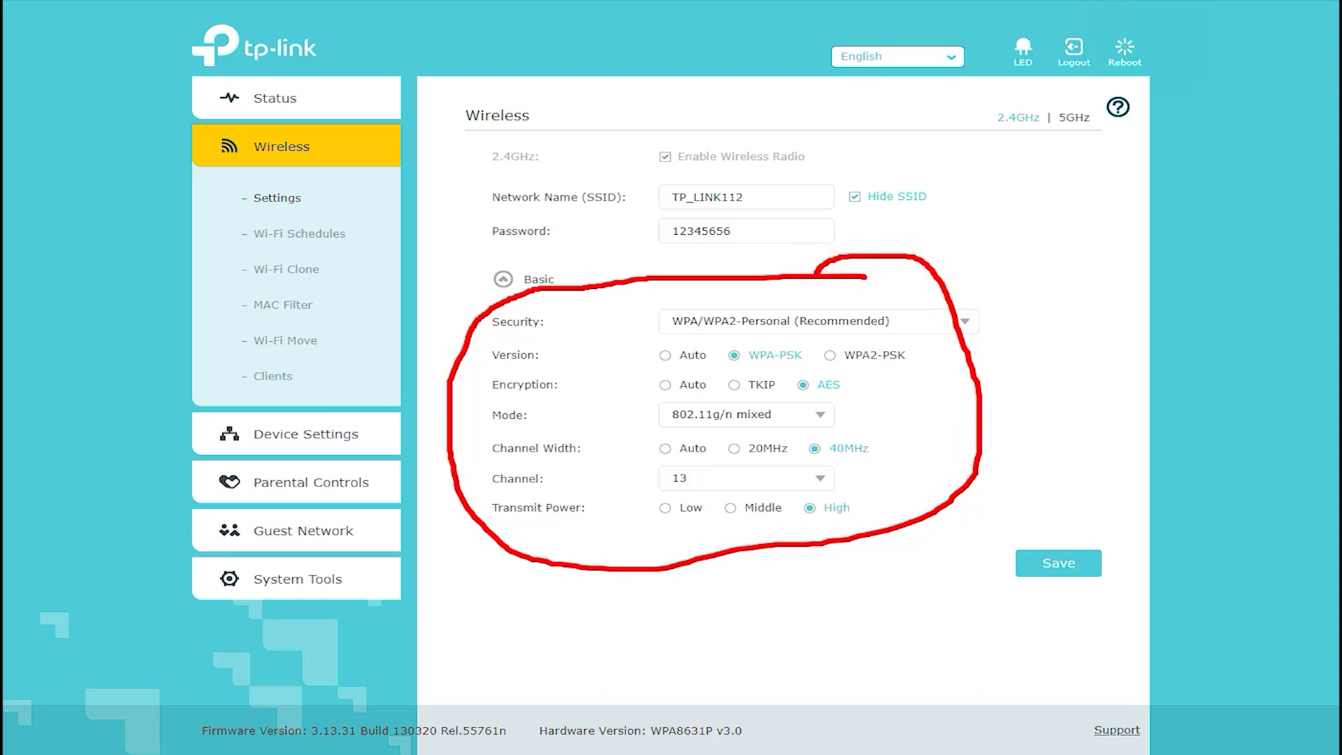
click(342, 233)
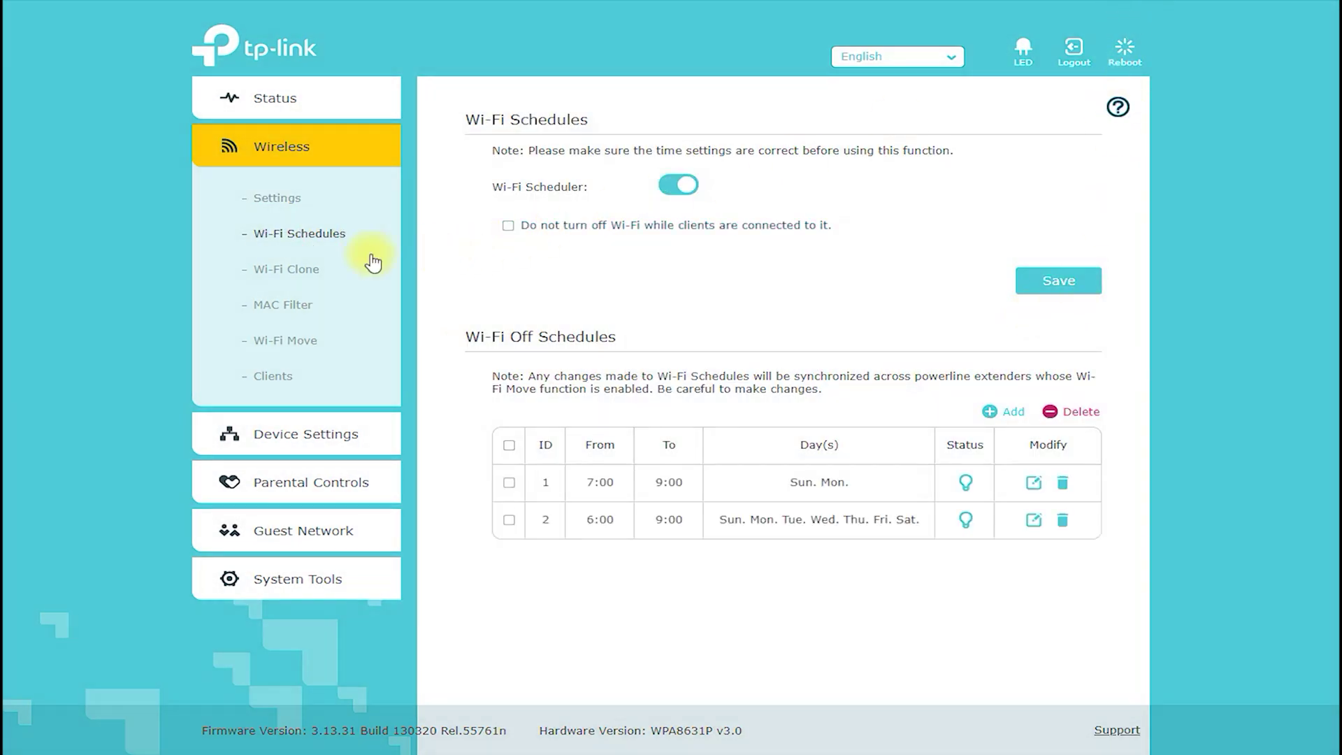
On Wi-Fi Clone, mark the band selection options 2.4GHz & 5GHz and 2.4GHz.
click(302, 268)
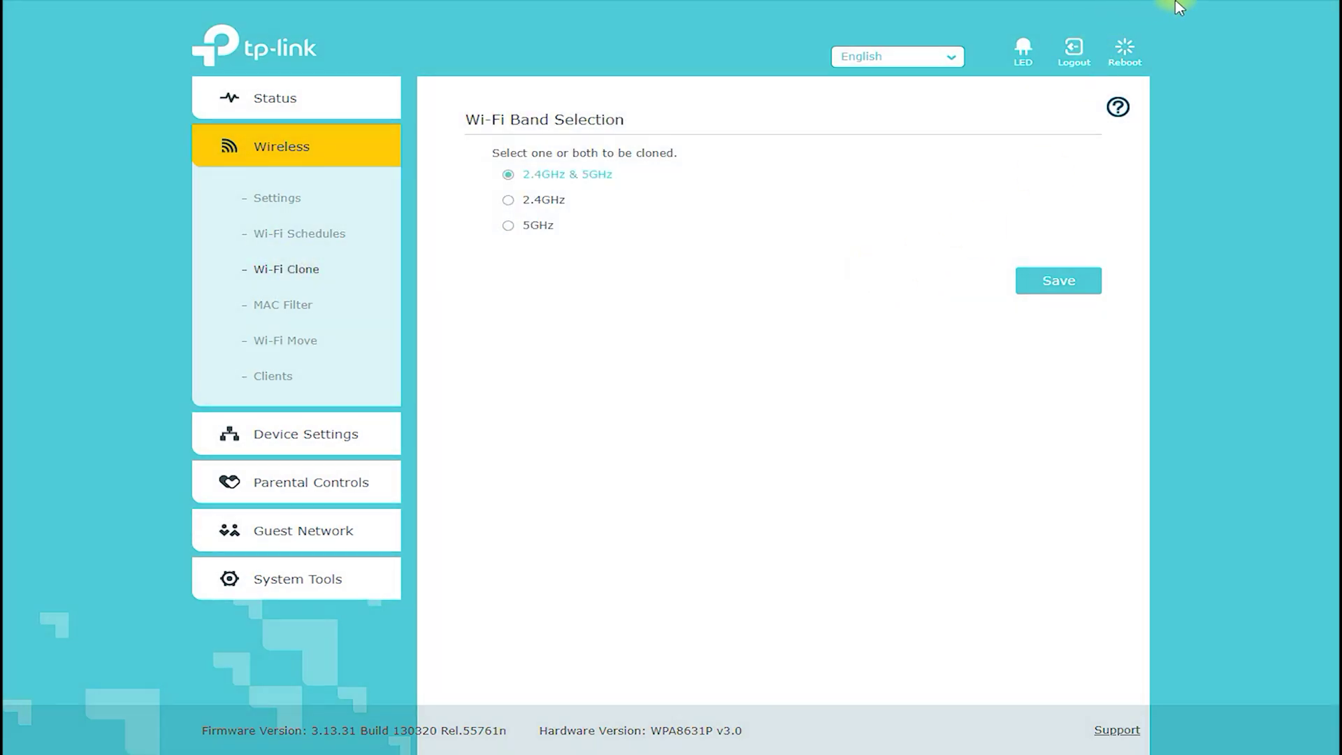
mouse_move(459, 136)
mouse_down()
mouse_move(638, 132)
mouse_move(458, 93)
mouse_move(447, 129)
mouse_move(461, 137)
mouse_up()
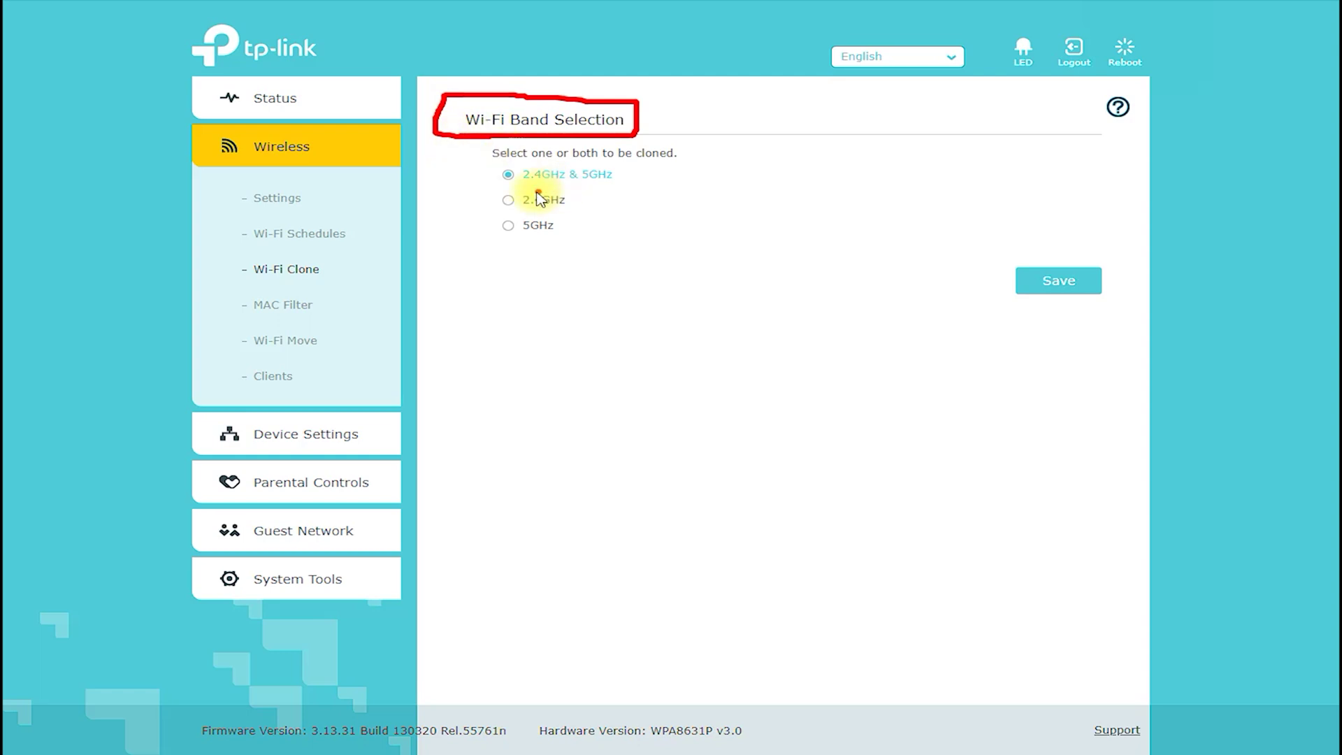
mouse_move(503, 186)
mouse_down()
mouse_move(605, 188)
mouse_move(509, 170)
mouse_move(575, 210)
mouse_up()
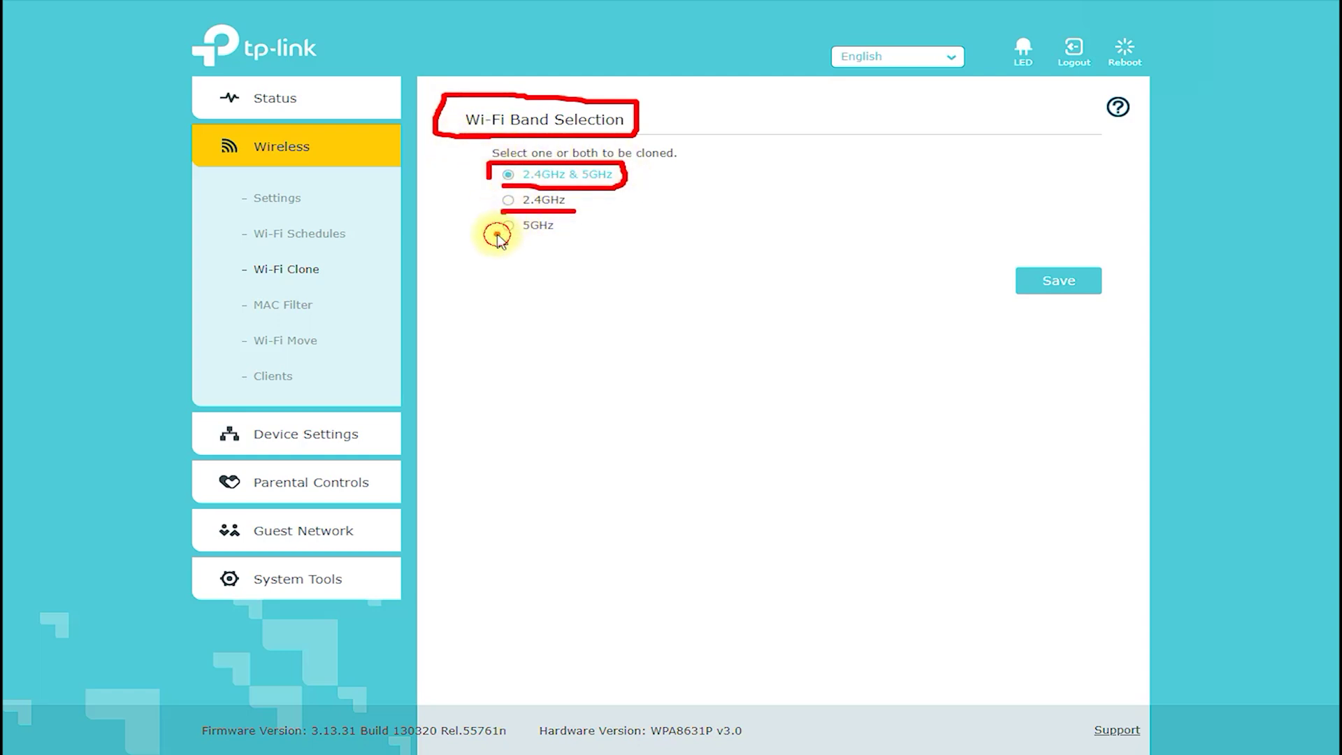
drag(498, 239, 577, 241)
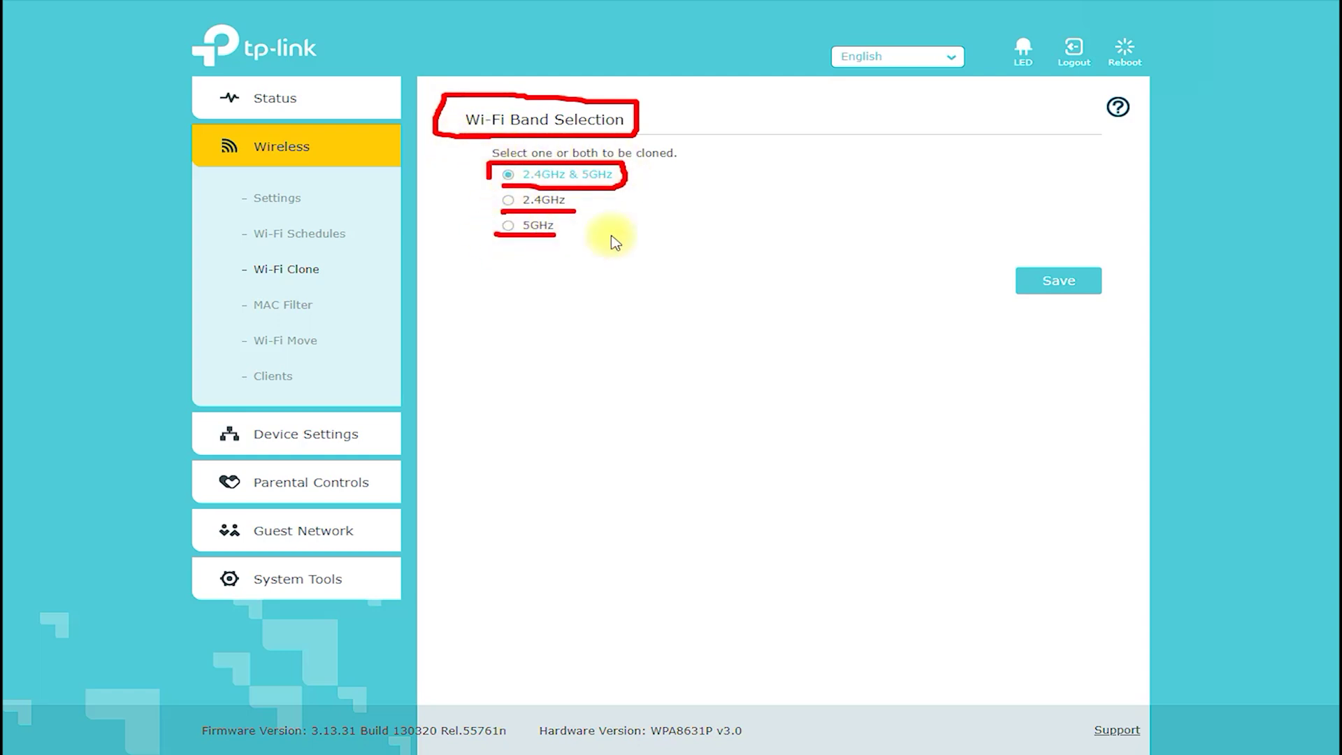
View MAC Filter, Wi-Fi Move and Online Wireless Clients (0), then Device Settings > LAN Settings.
click(284, 305)
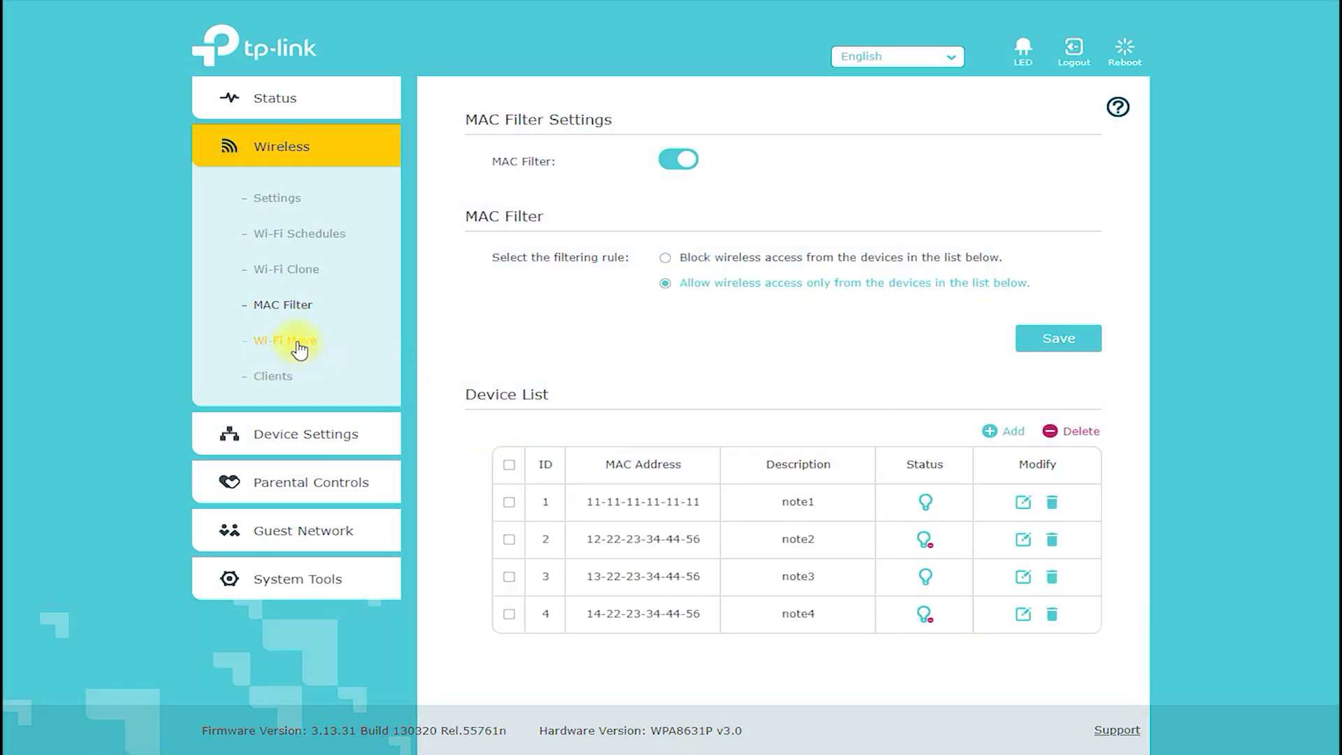
click(299, 344)
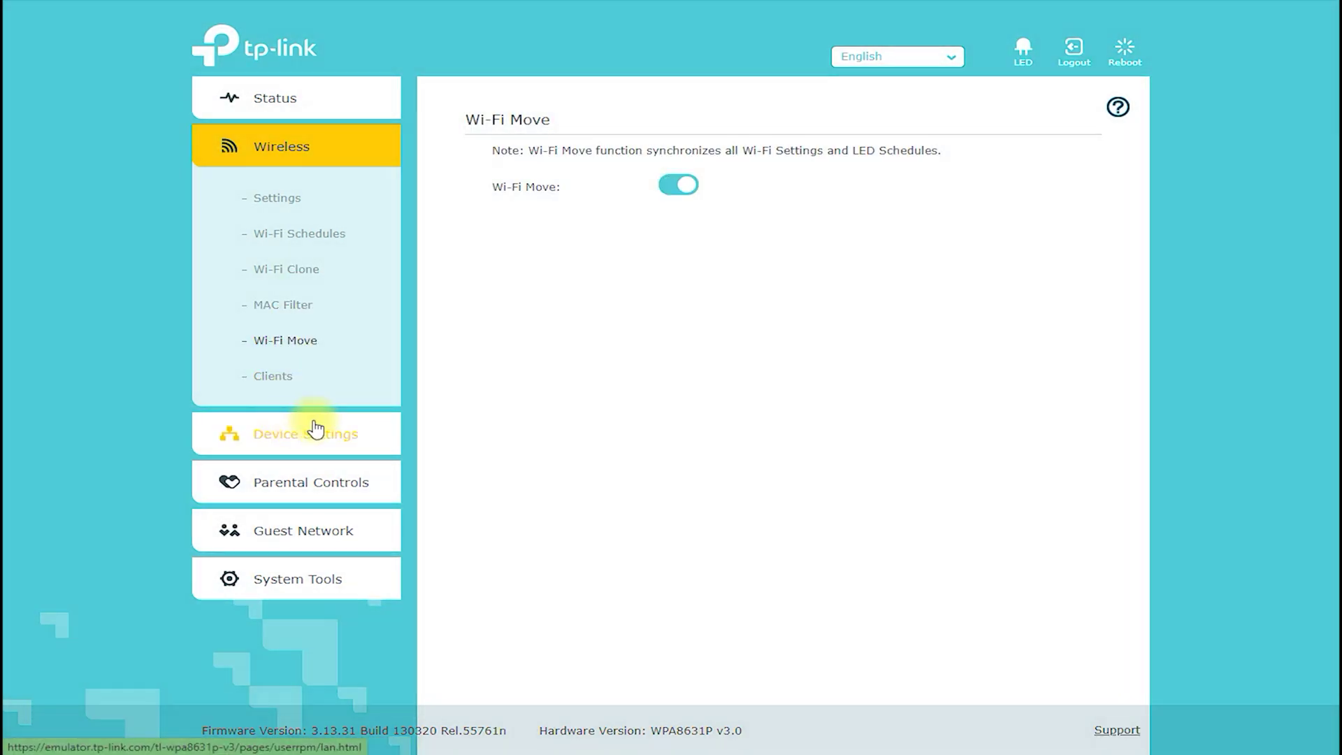
click(287, 377)
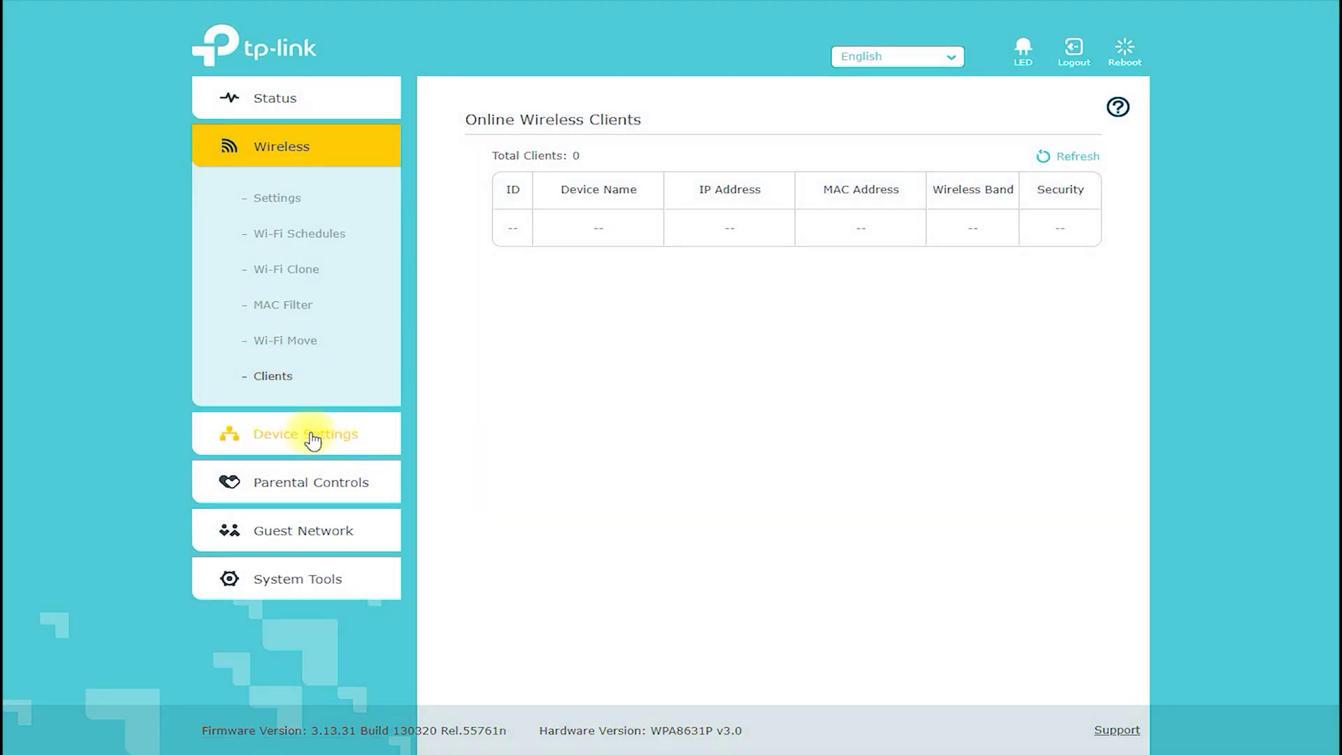
click(313, 440)
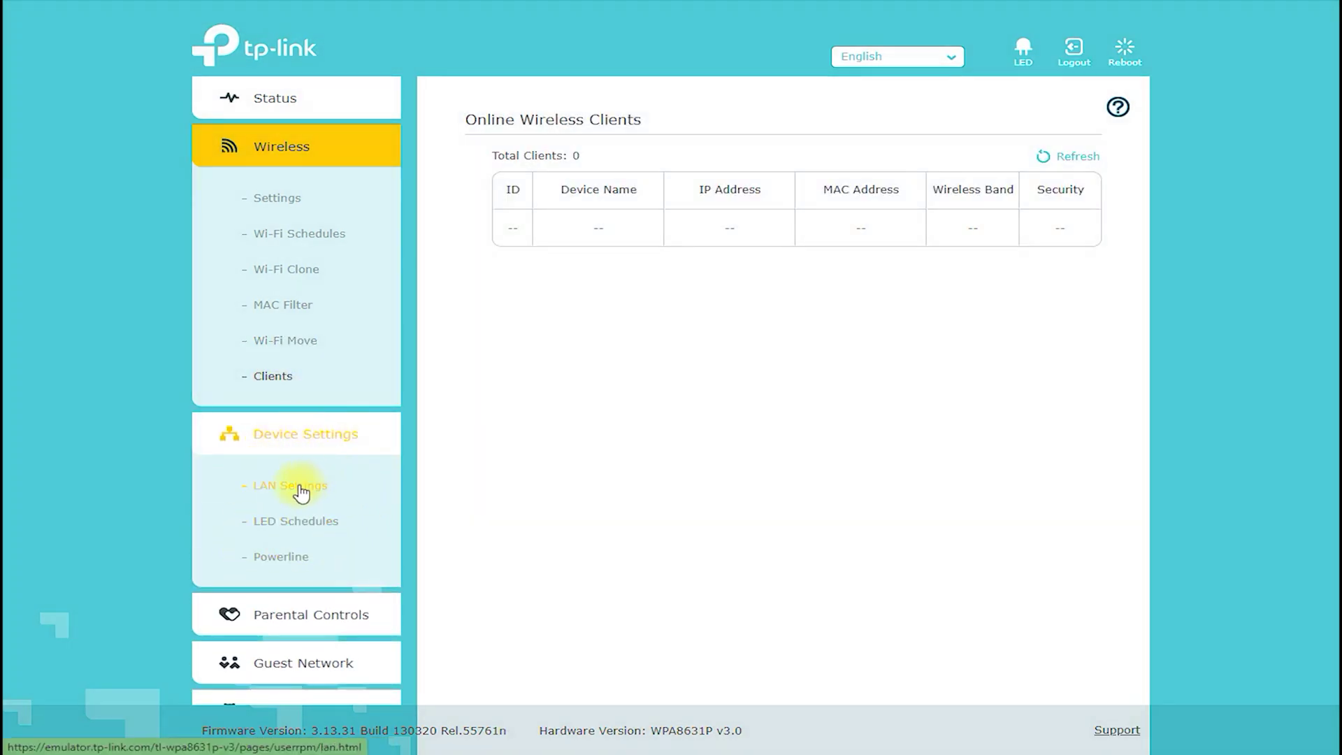
click(302, 489)
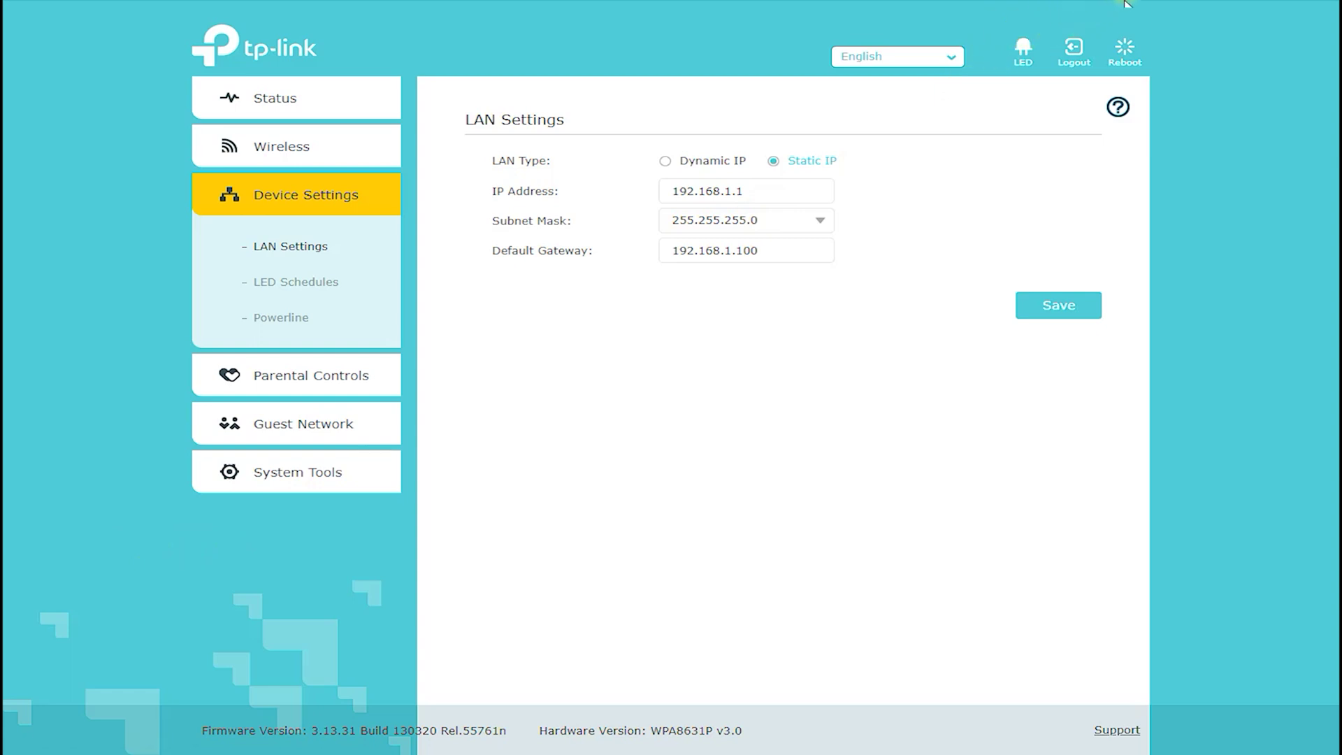
Point out the LAN Type options and toggle to Dynamic IP then back to Static IP.
mouse_move(375, 208)
mouse_down()
mouse_move(481, 133)
mouse_move(459, 225)
mouse_up()
mouse_move(569, 120)
mouse_down()
mouse_move(714, 120)
mouse_move(713, 144)
mouse_move(723, 130)
mouse_up()
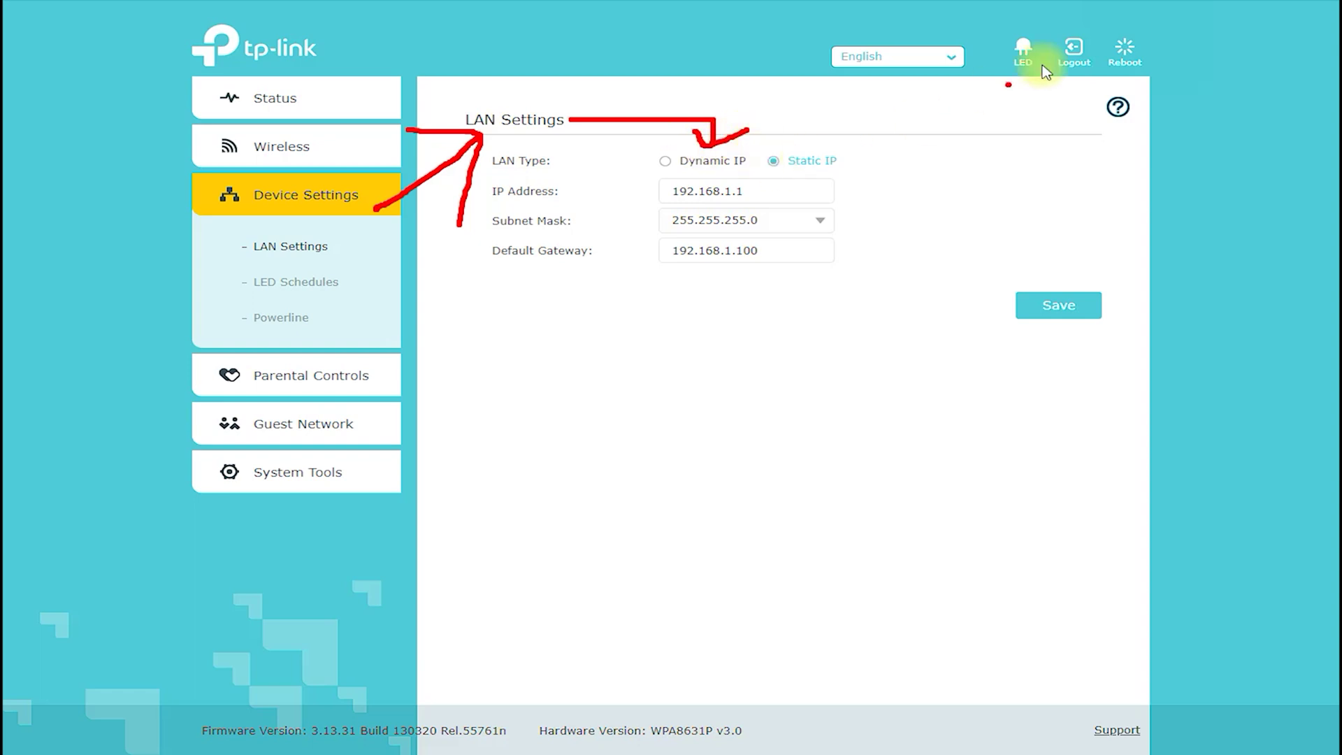
key(Escape)
click(681, 162)
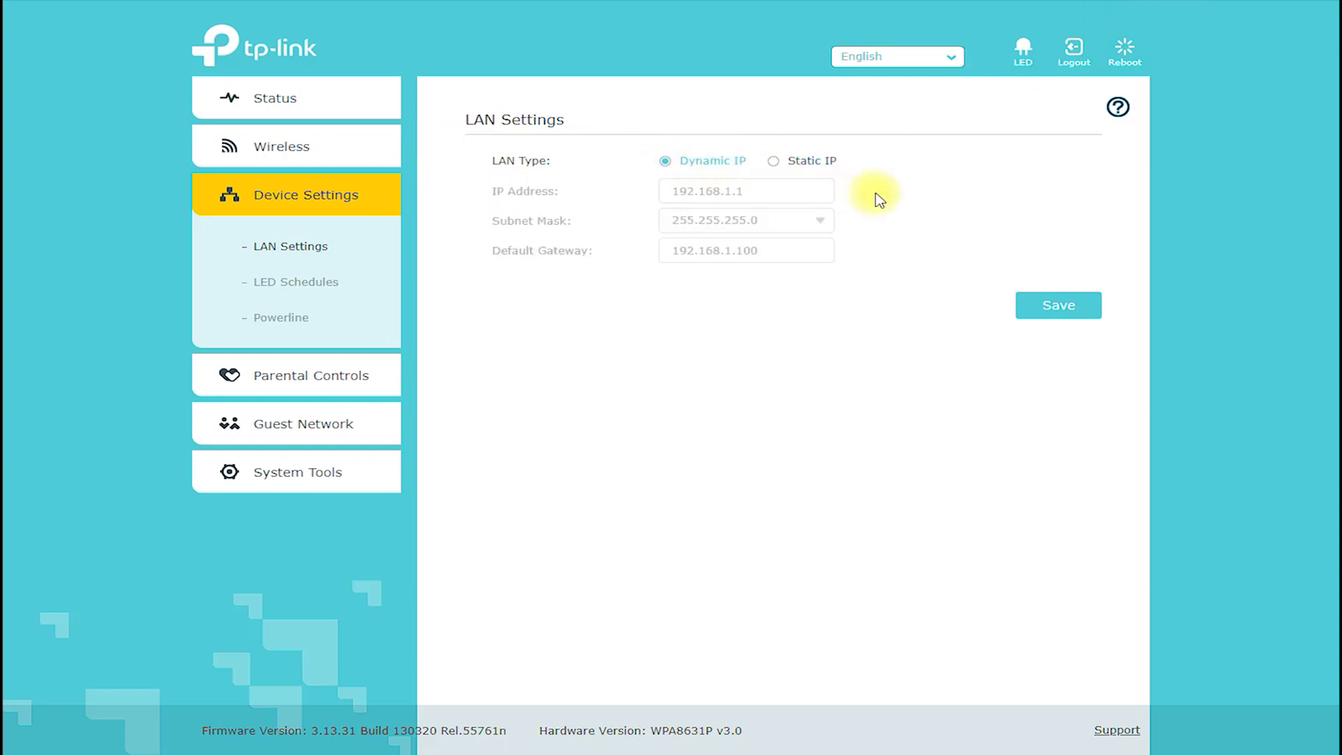
click(819, 166)
View LED Schedules and the Powerline page's Network Name setting, then go to Parental Controls.
click(347, 285)
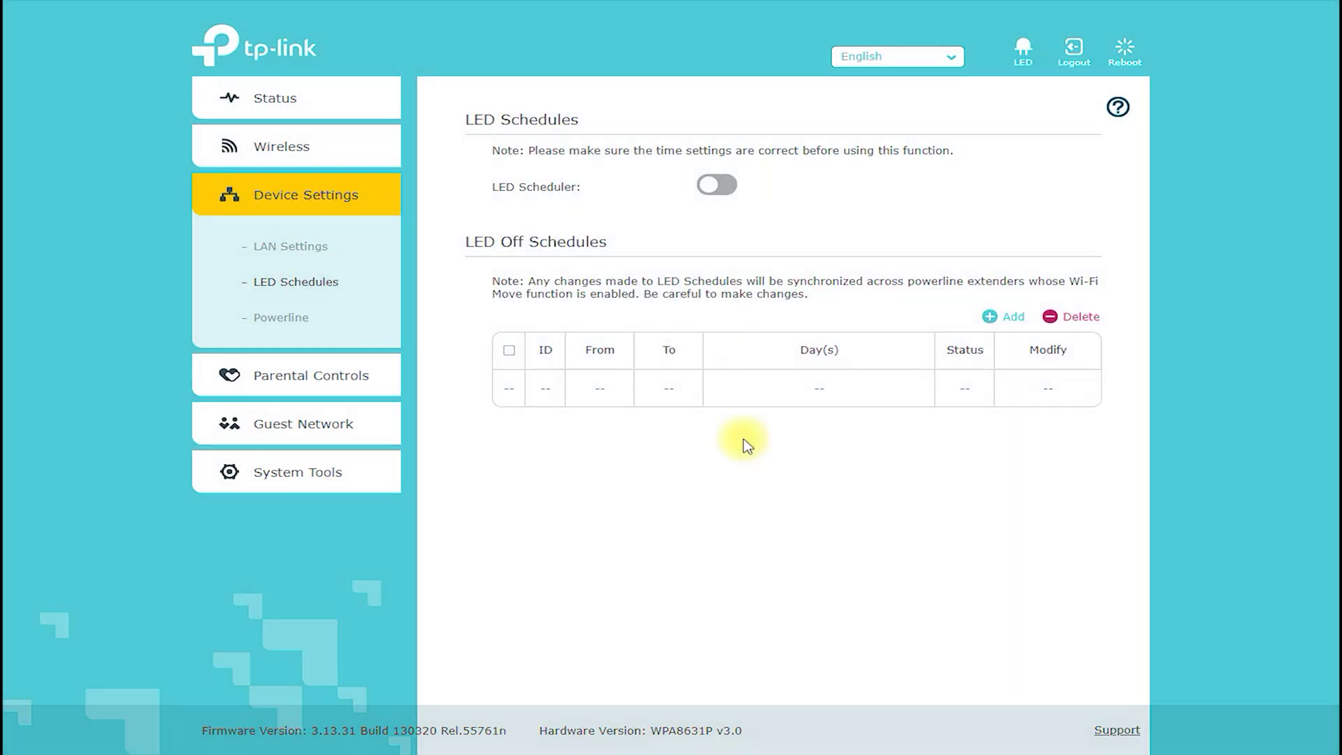
click(283, 316)
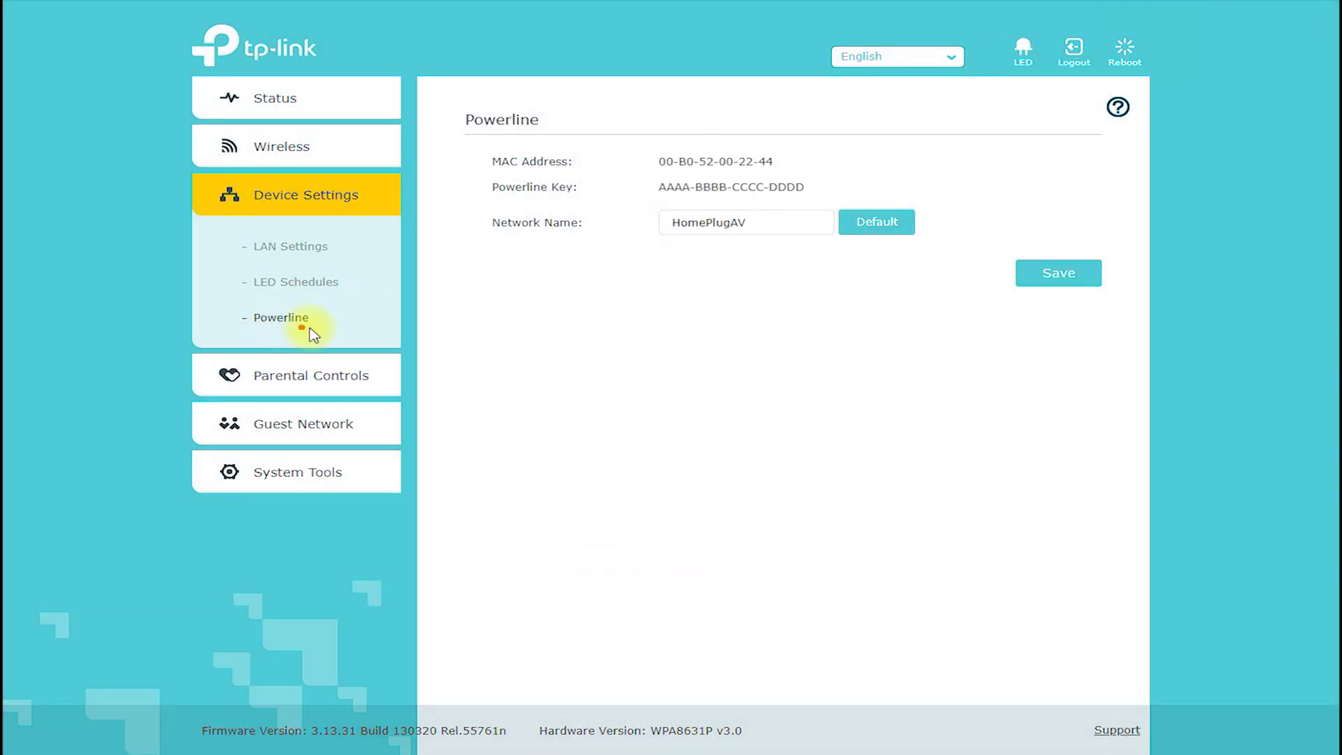
mouse_move(318, 318)
mouse_down()
mouse_move(553, 240)
mouse_move(487, 306)
mouse_up()
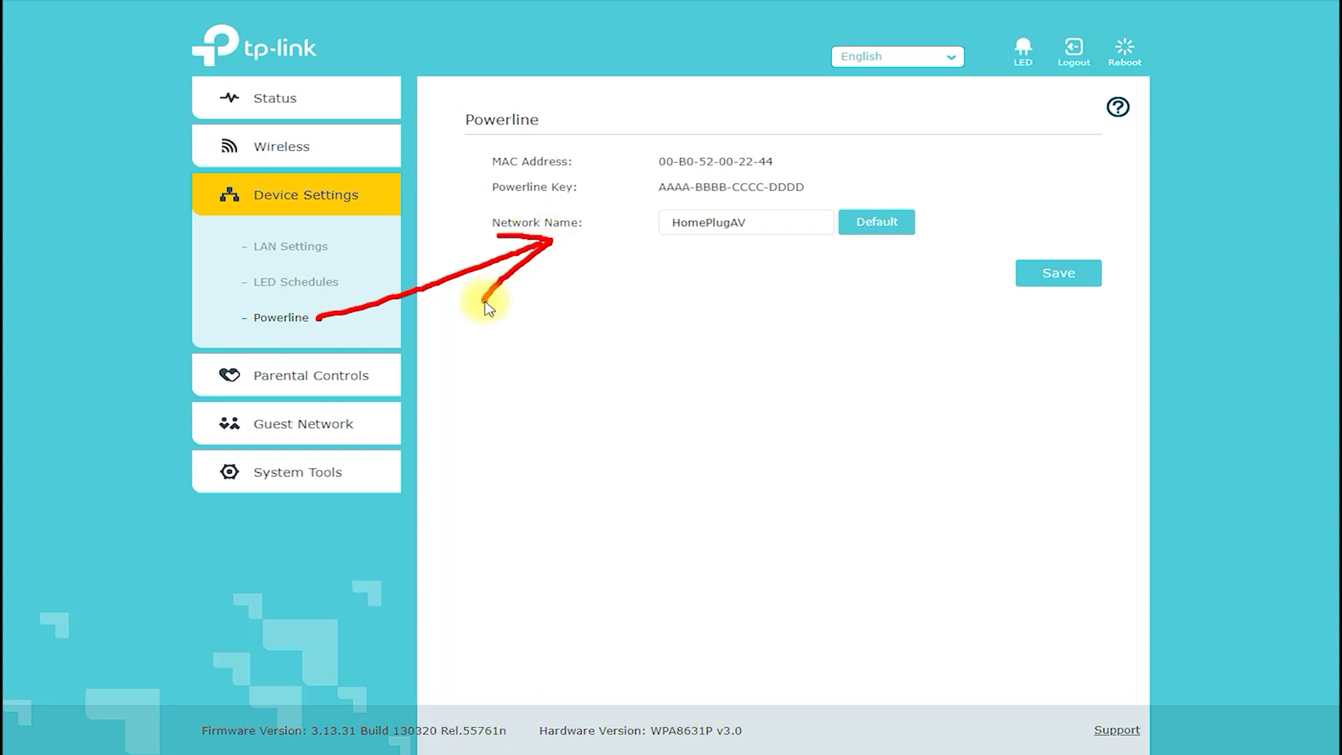
mouse_move(458, 130)
mouse_down()
mouse_move(557, 133)
mouse_move(464, 103)
mouse_up()
click(1025, 20)
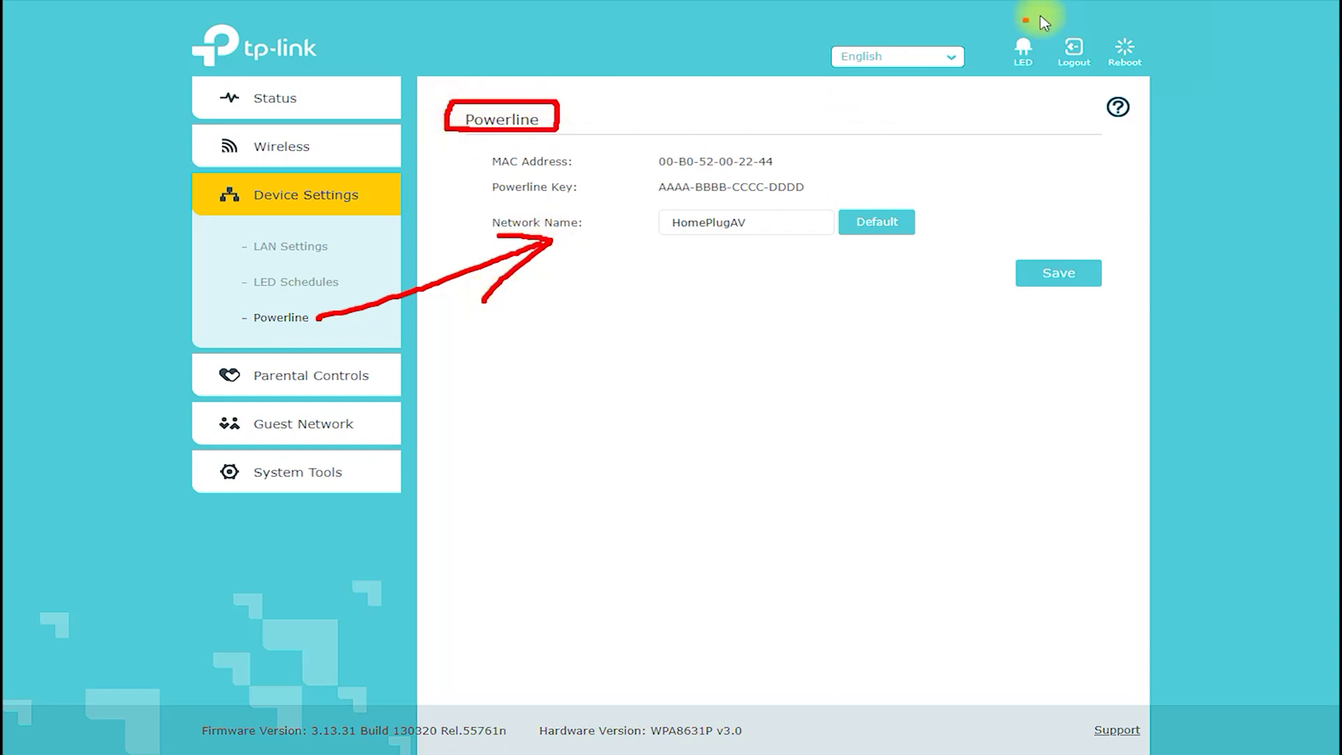
click(330, 380)
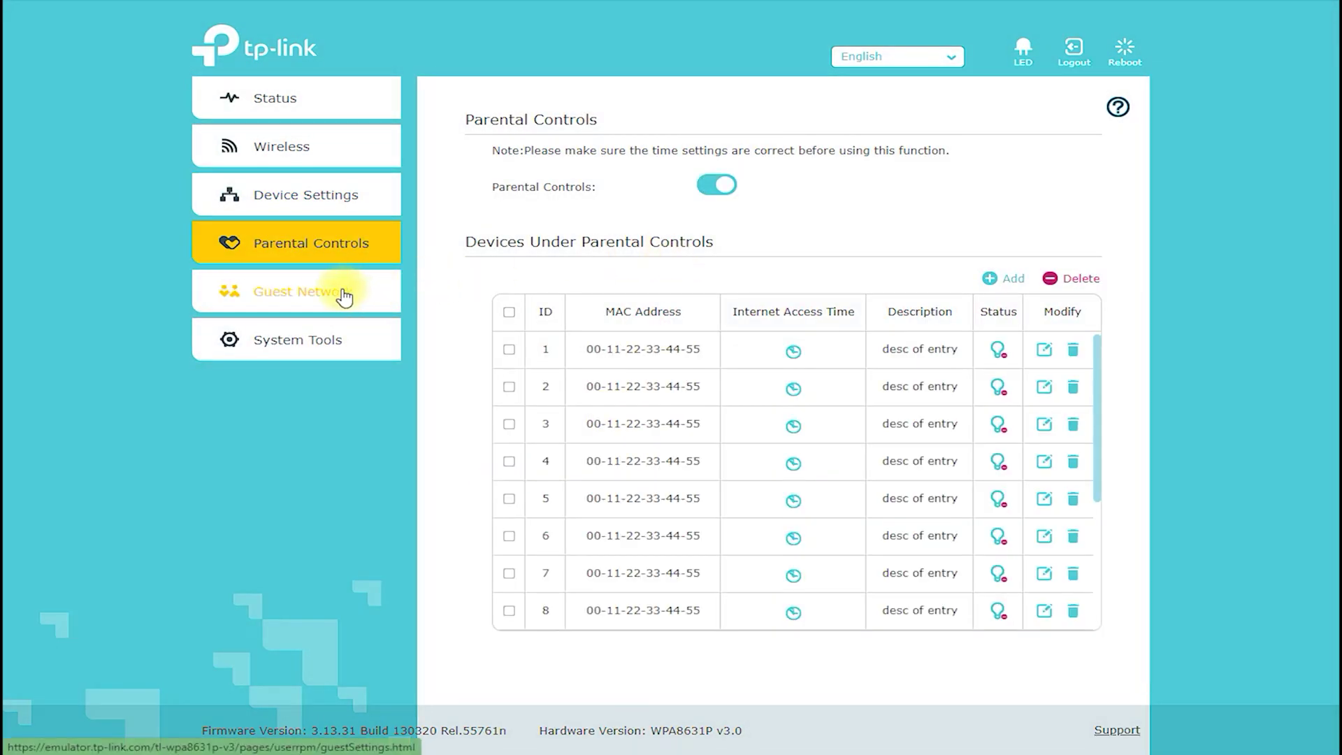
On the Guest Network page, mark its headings and allow guests to see each other.
click(342, 295)
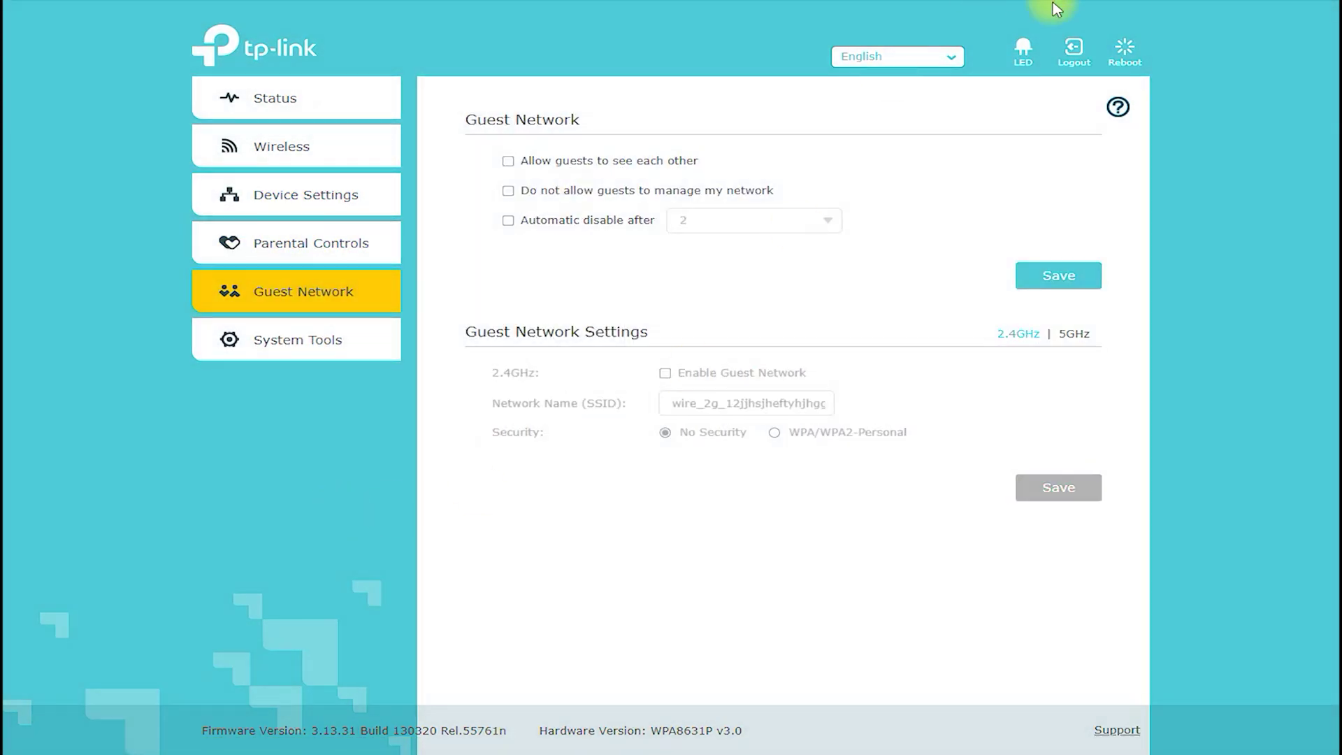
mouse_move(462, 138)
mouse_down()
mouse_move(593, 138)
mouse_move(491, 99)
mouse_up()
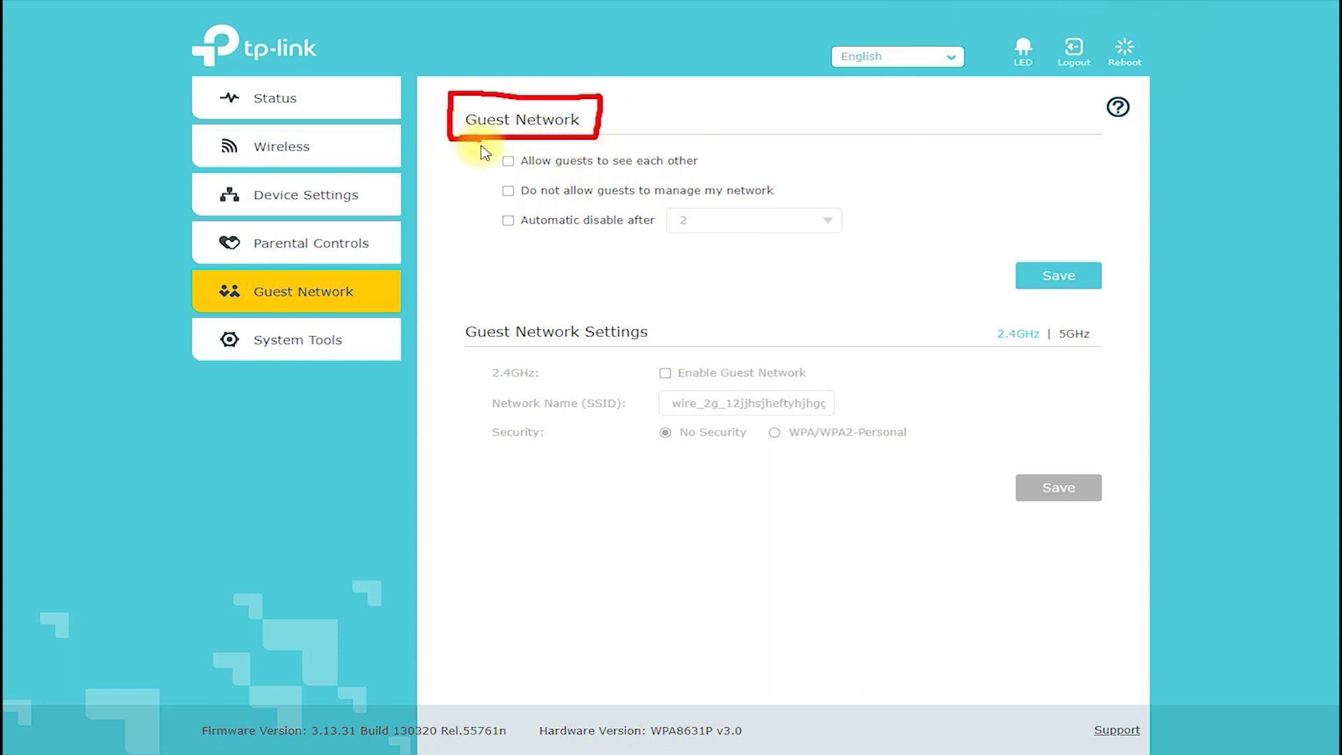
mouse_move(467, 357)
mouse_down()
mouse_move(664, 341)
mouse_move(502, 310)
mouse_move(443, 329)
mouse_move(465, 353)
mouse_up()
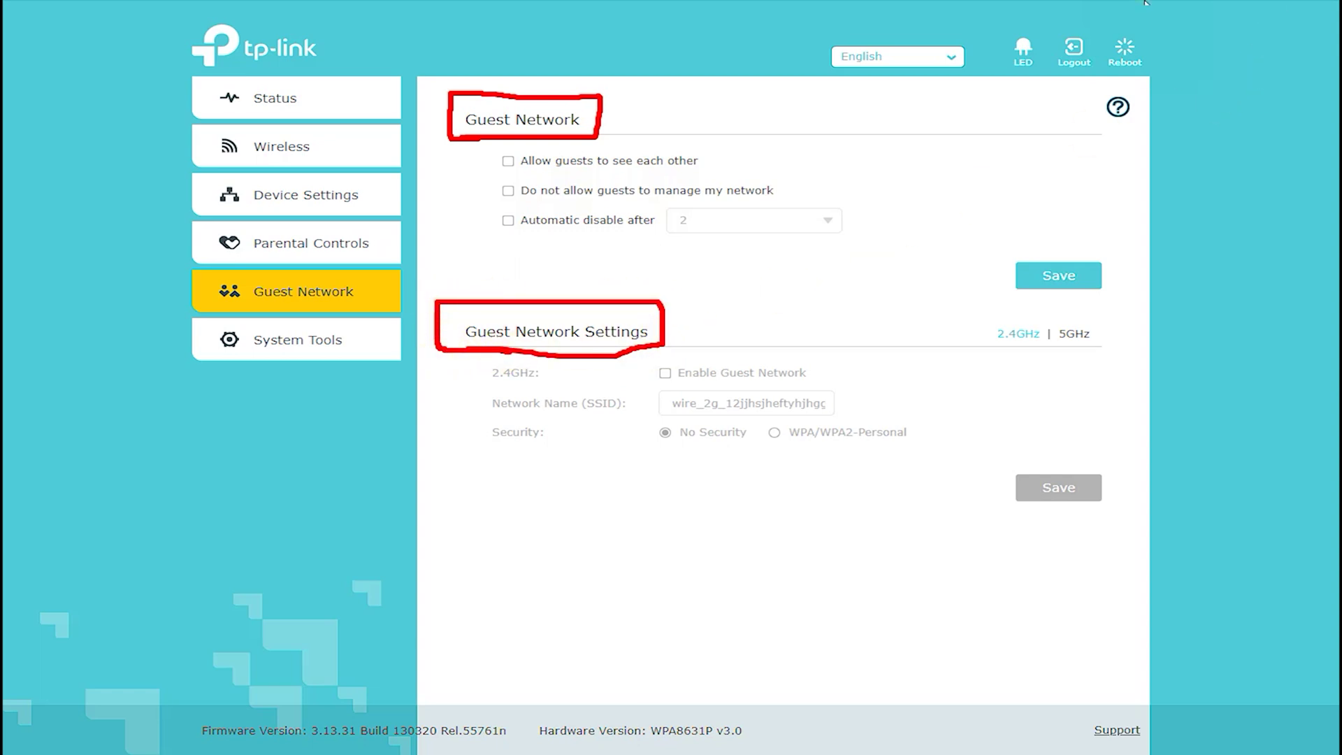
click(509, 162)
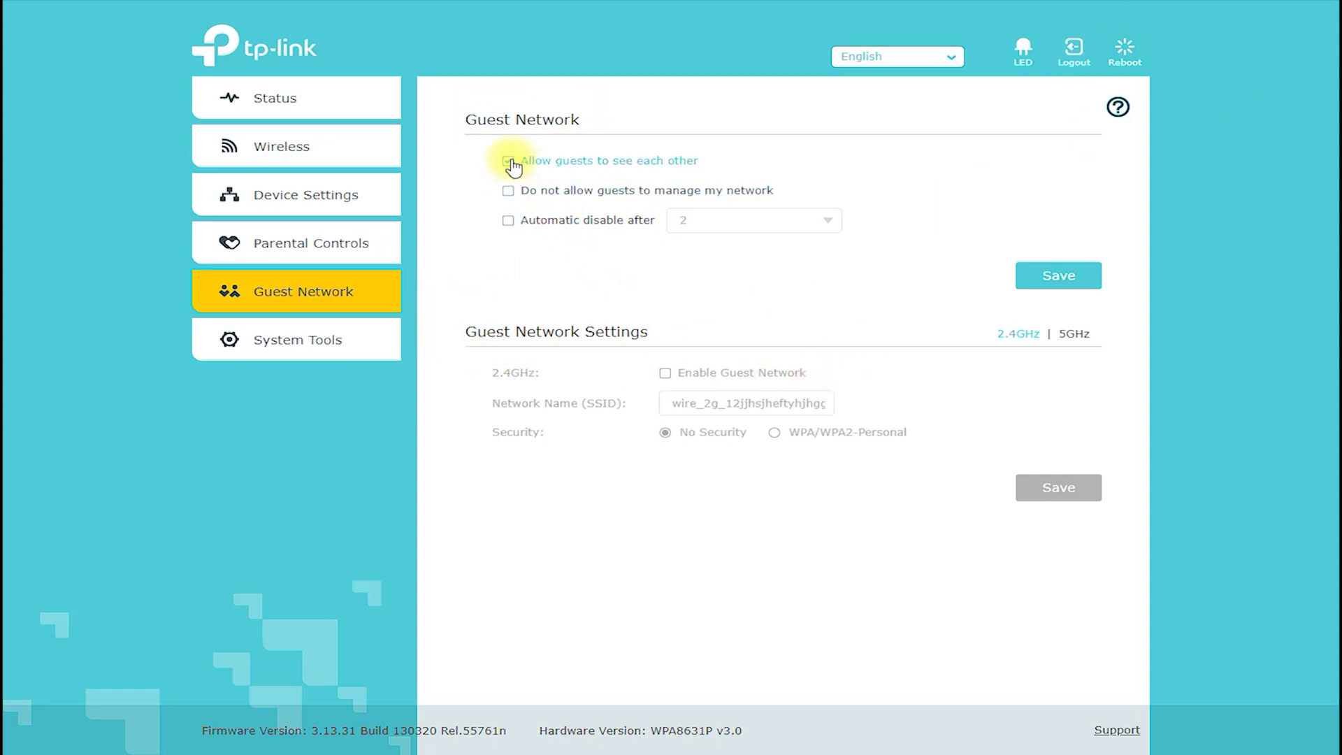
Enable the 5GHz guest network and mark its network name and password.
click(1070, 335)
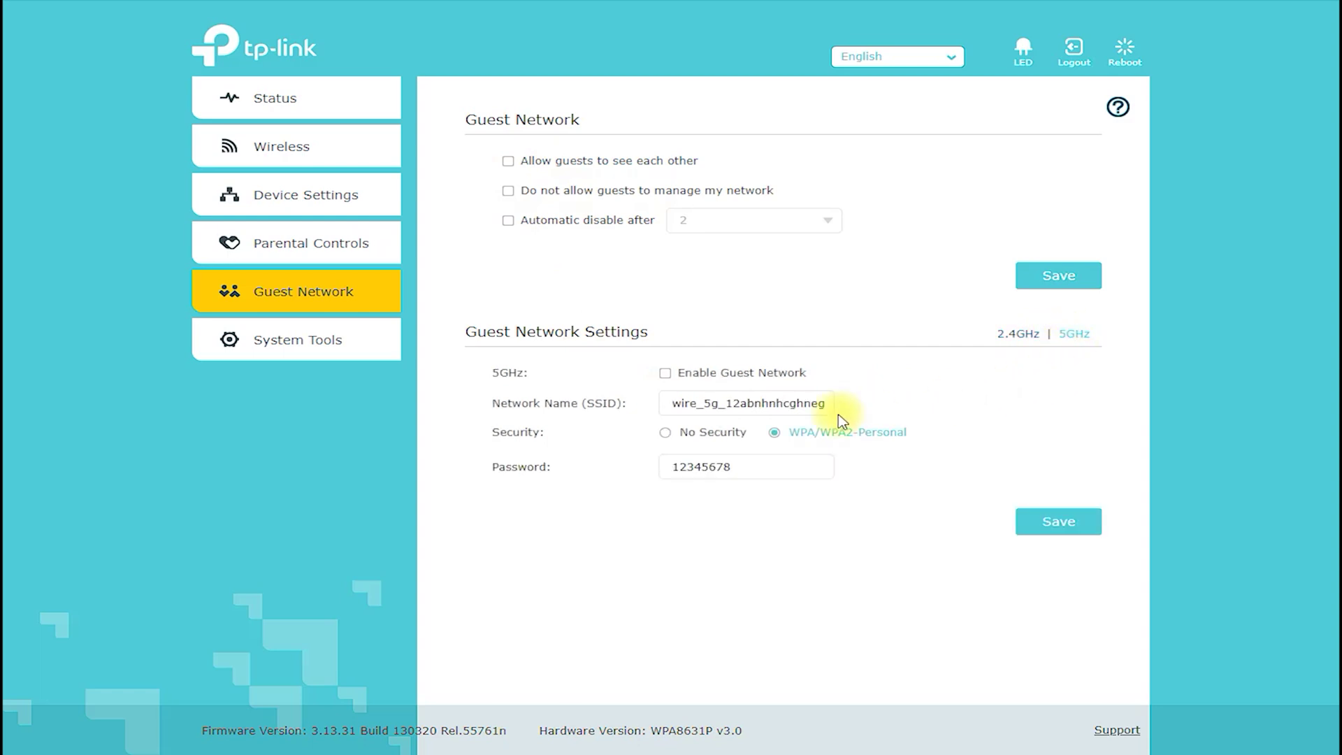
click(665, 373)
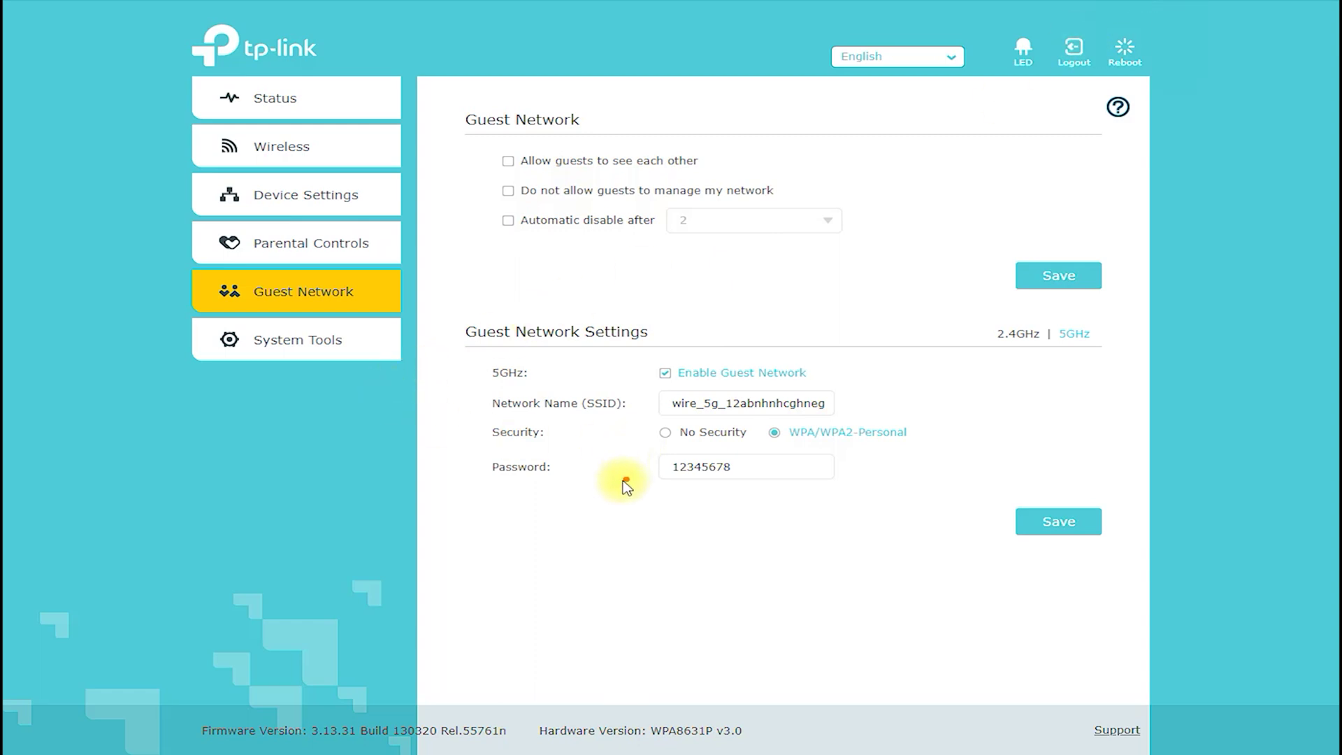
mouse_move(569, 465)
mouse_down()
mouse_move(643, 470)
mouse_move(619, 510)
mouse_up()
drag(482, 418, 627, 421)
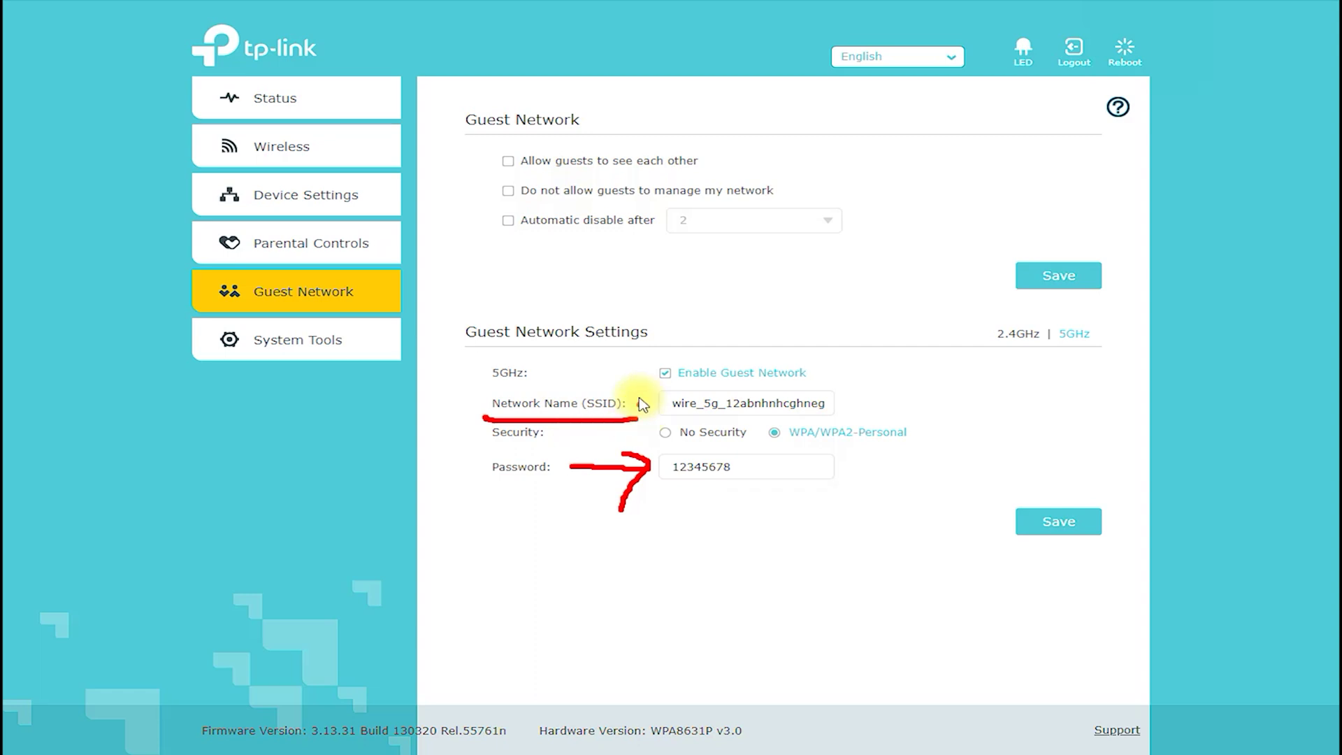
mouse_move(610, 376)
mouse_down()
mouse_move(637, 393)
mouse_move(611, 439)
mouse_up()
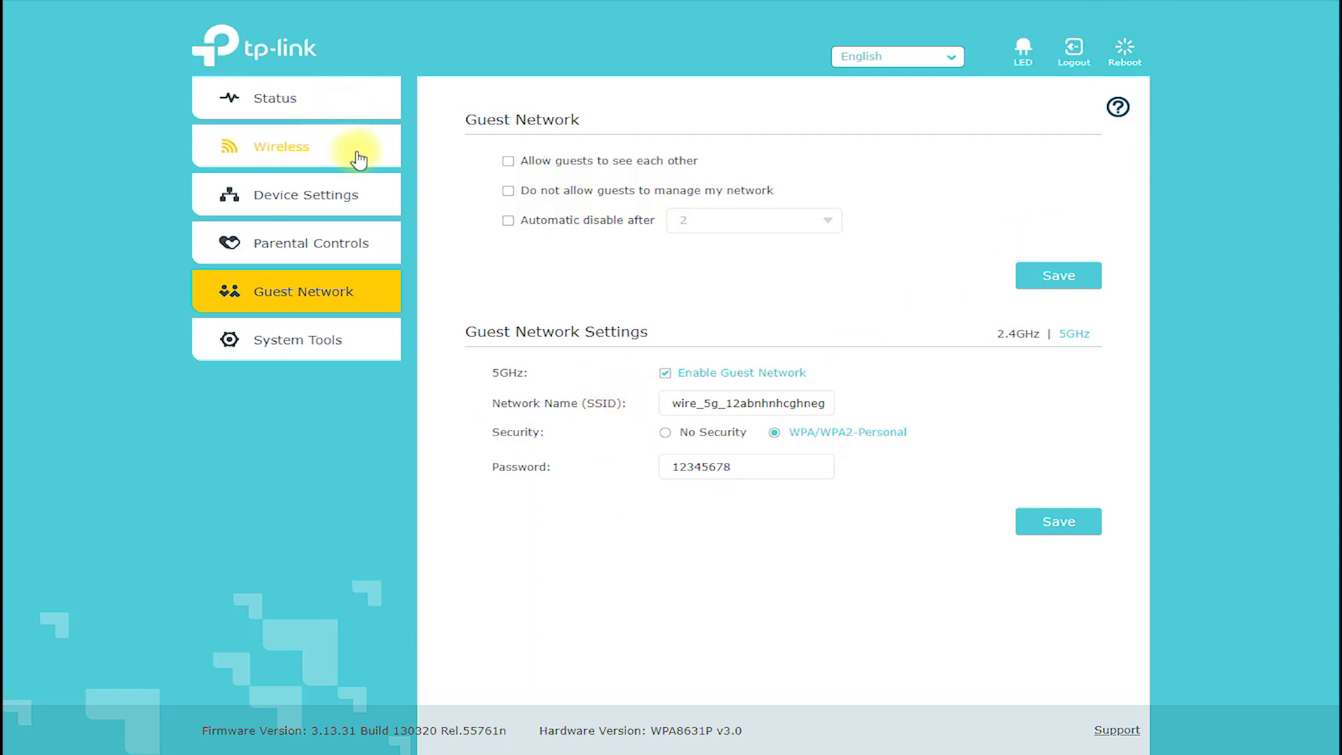
Turn on automatic disable and browse the durations, leaving it at 2.
click(616, 238)
click(793, 224)
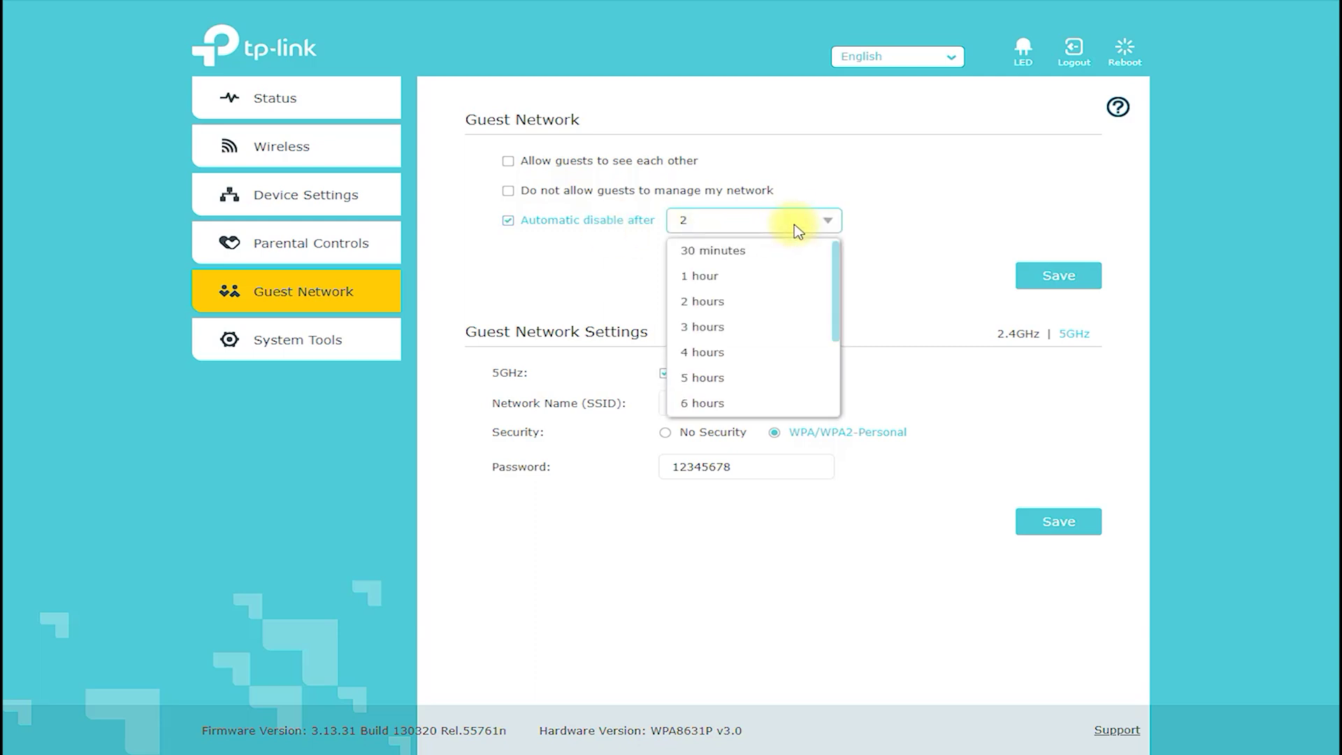
scroll(816, 293, down, 2)
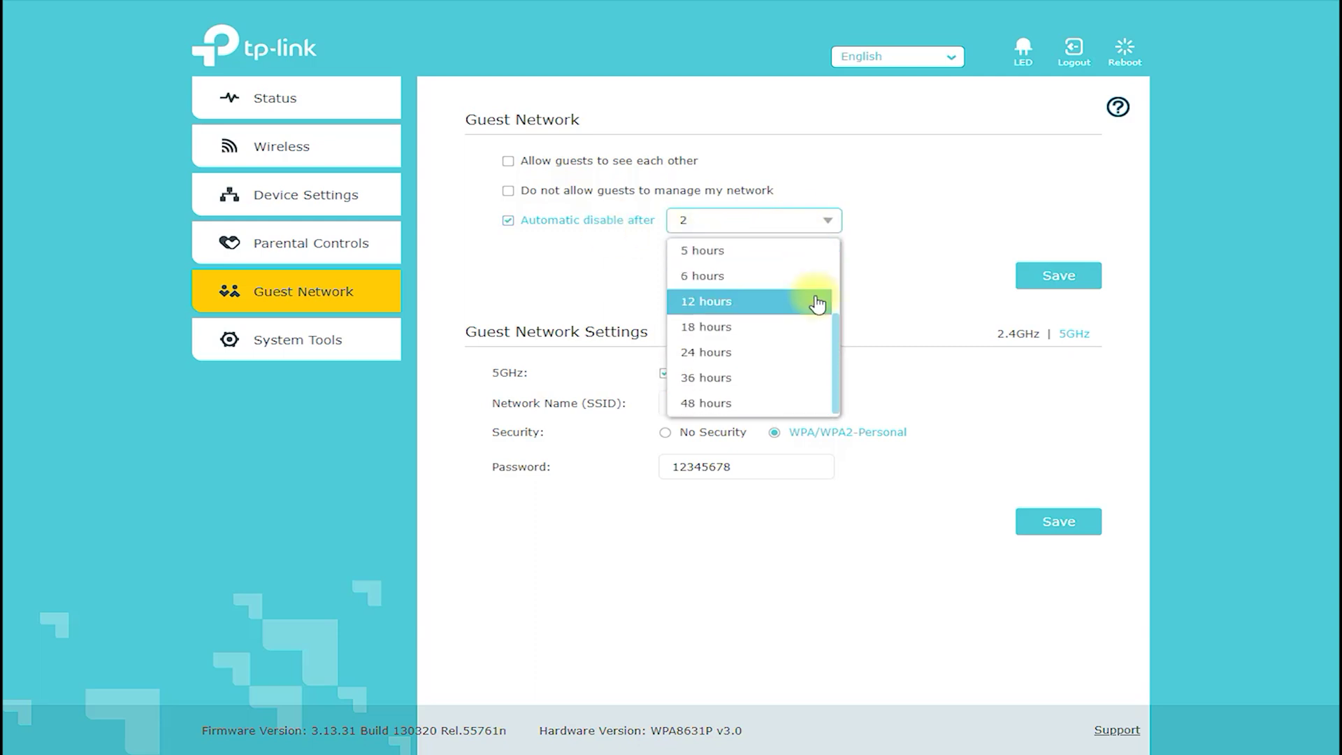
scroll(815, 318, up, 4)
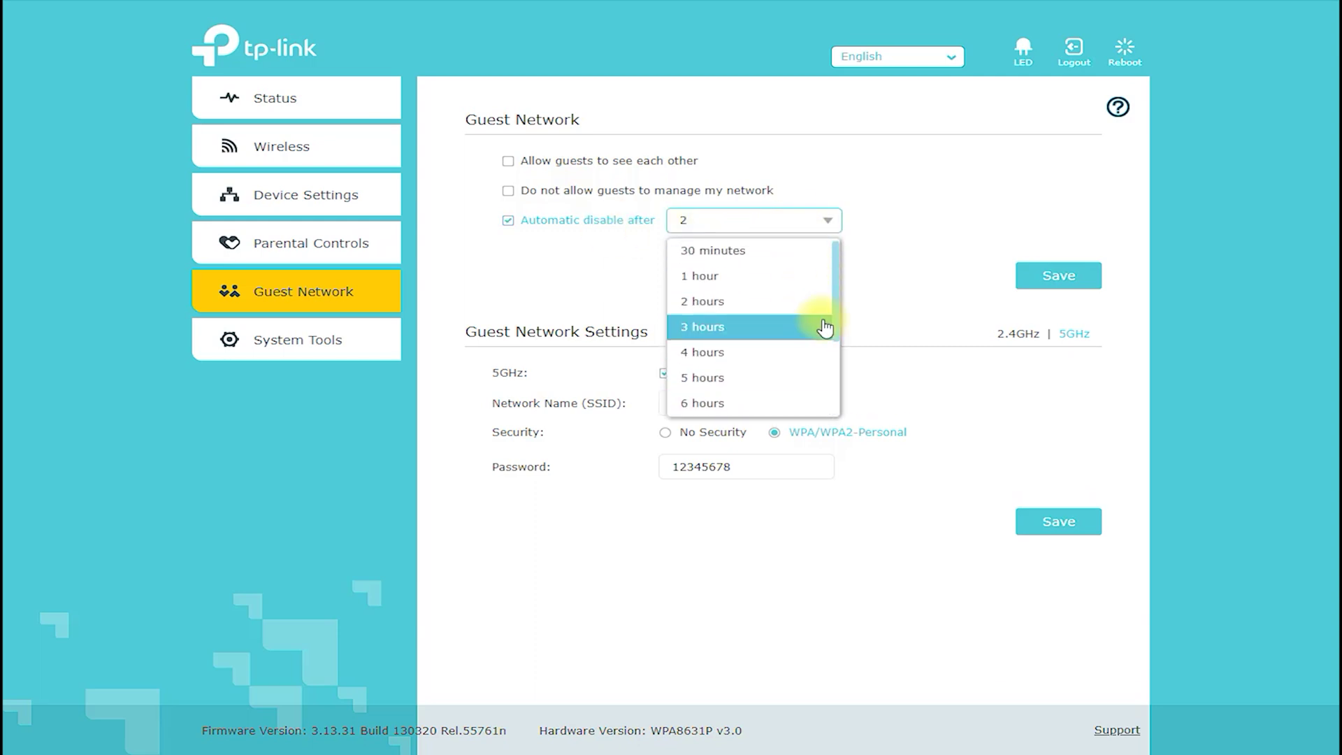
Review System Tools Time Settings, keeping the Caracas zone and daylight saving off, then open Firmware Upgrade.
click(241, 339)
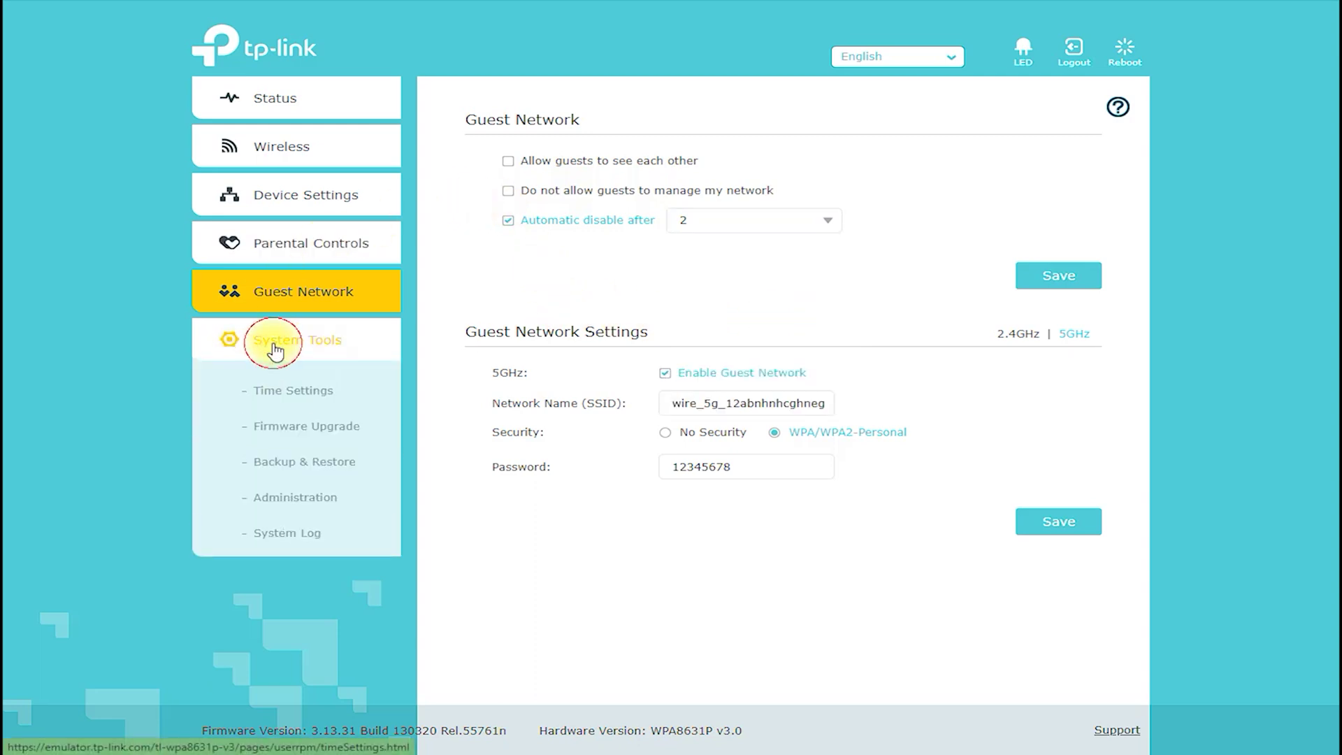
click(287, 391)
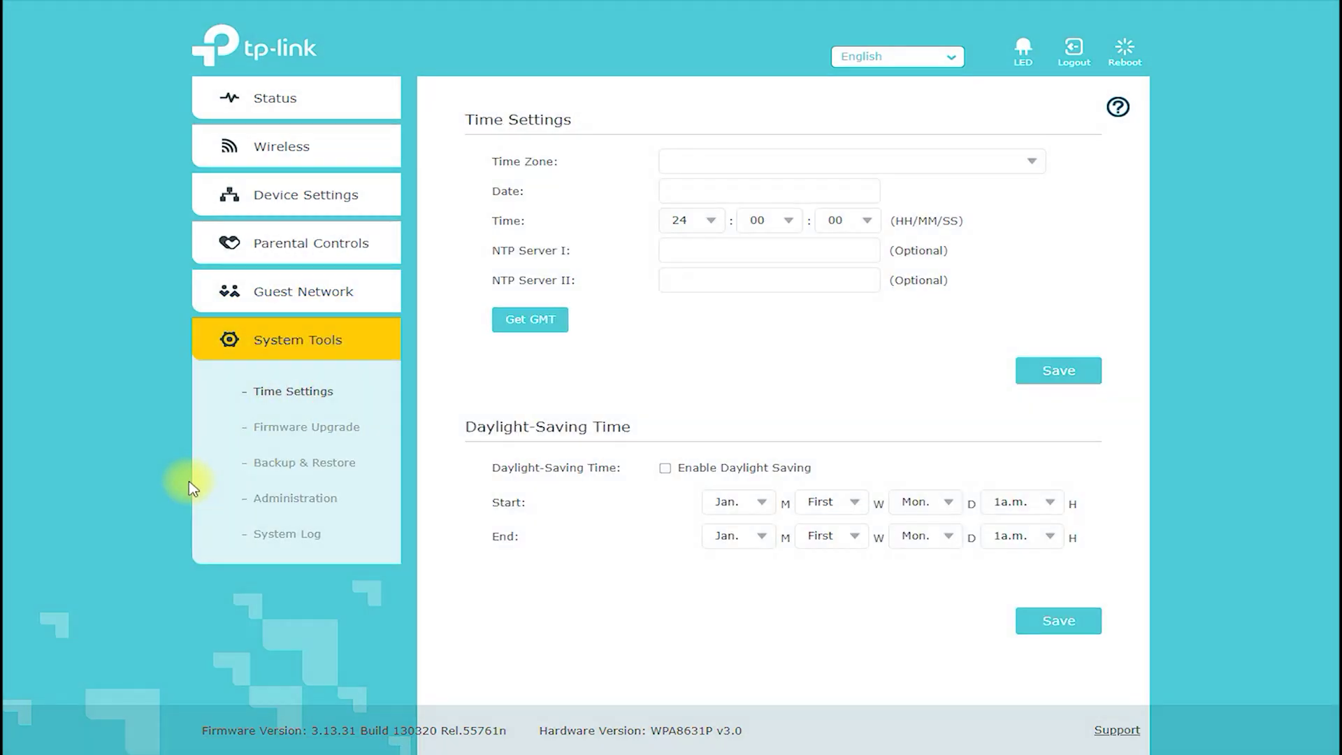
click(994, 175)
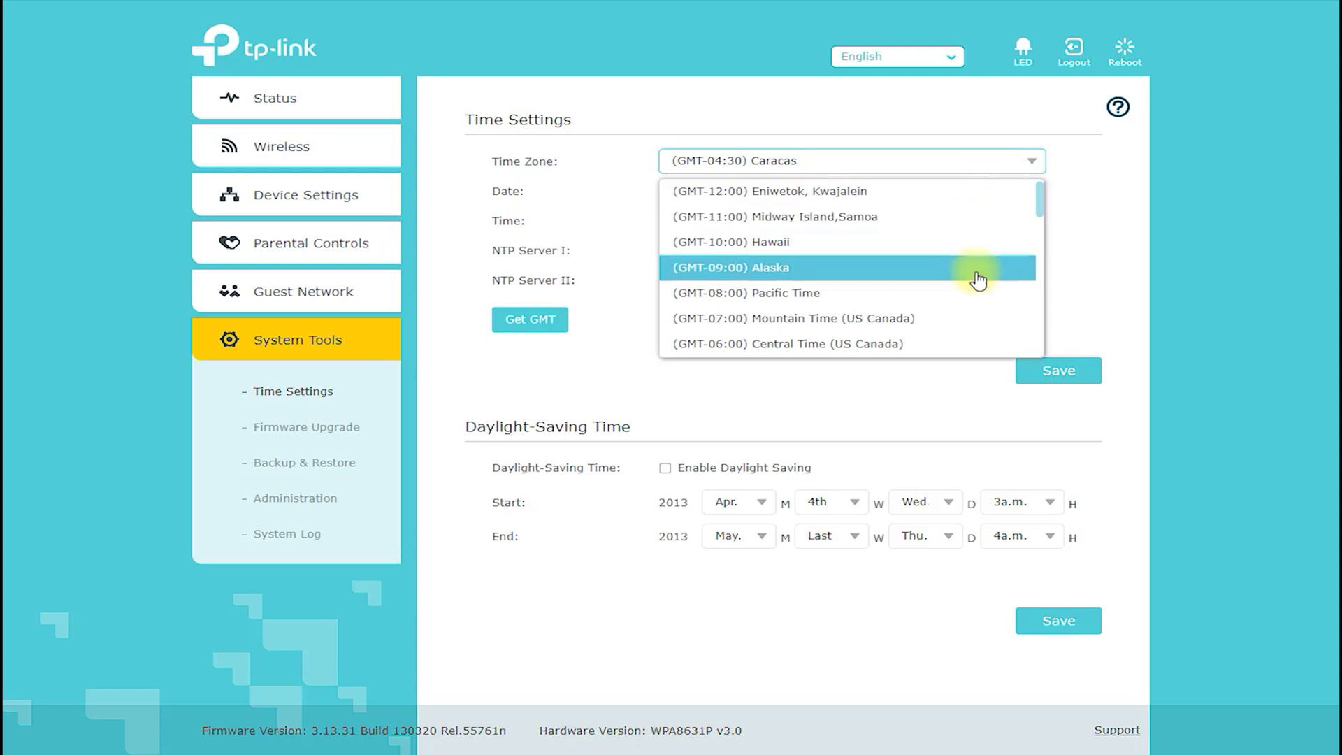
click(612, 422)
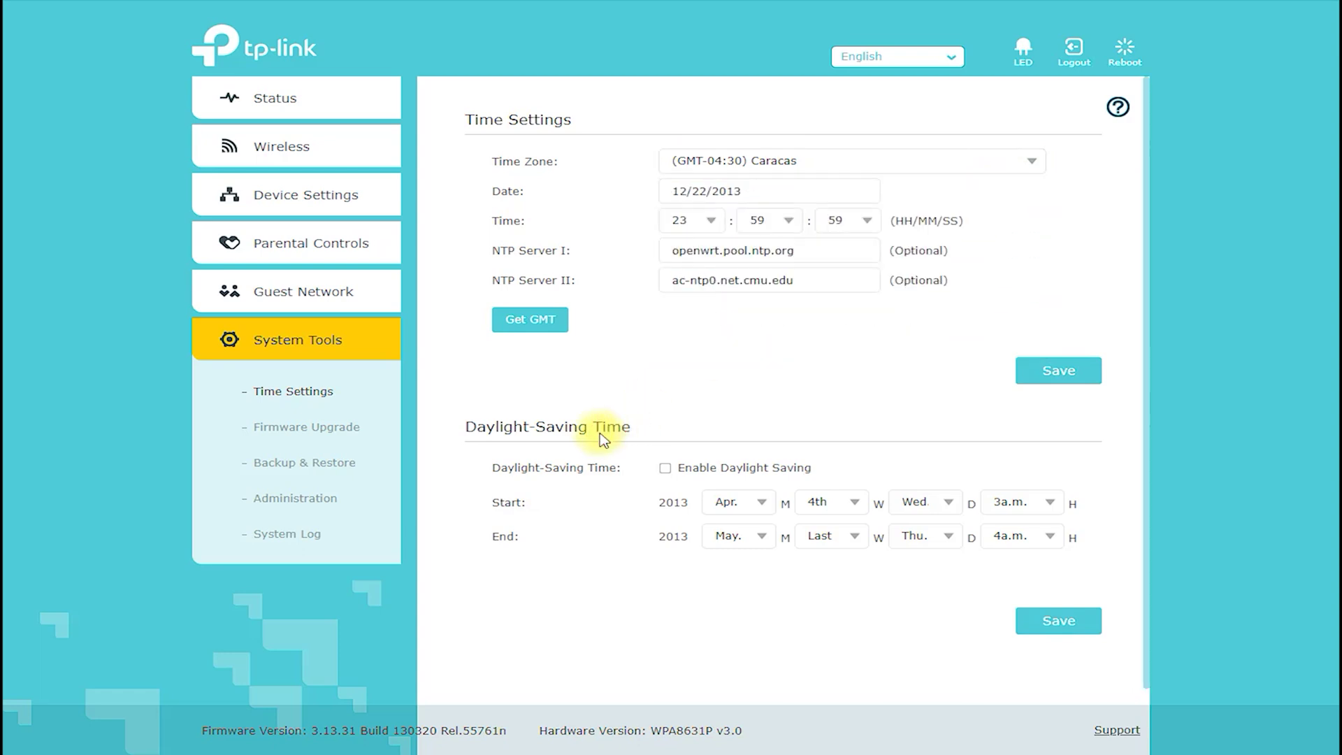
scroll(742, 381, down, 1)
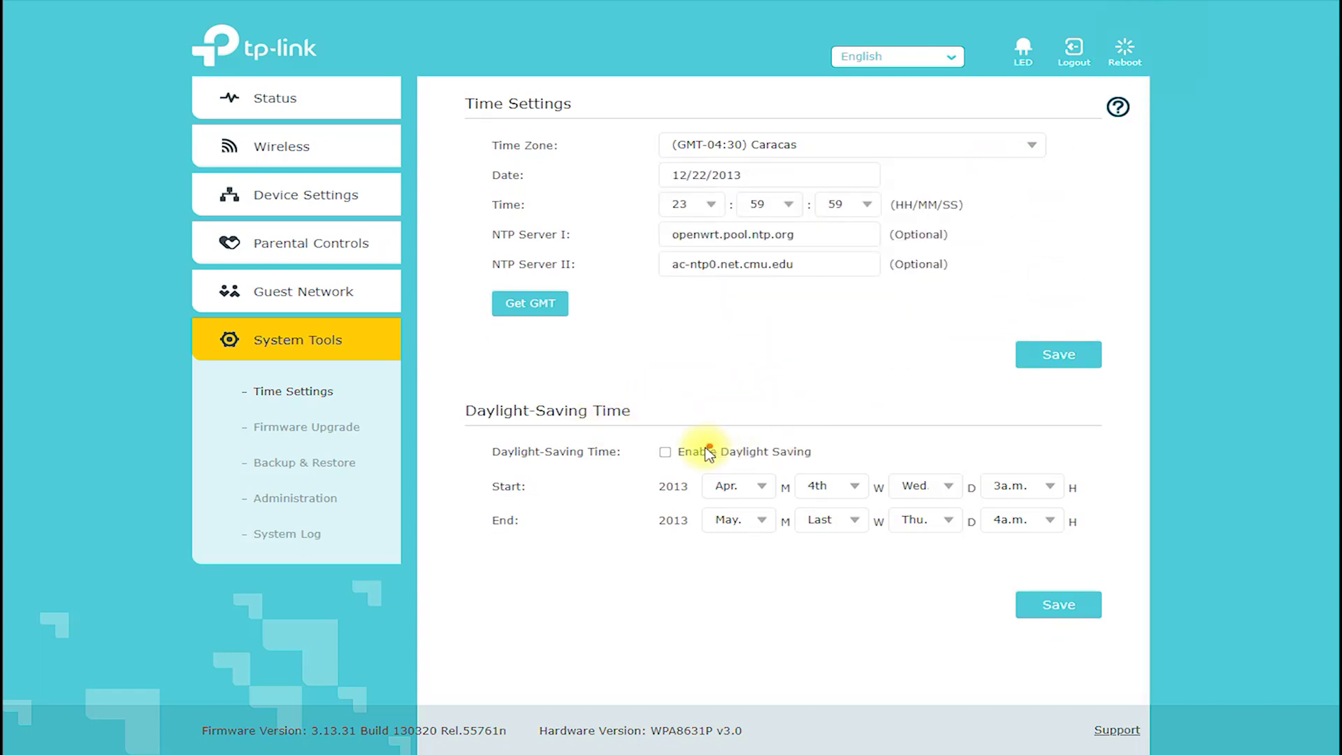
mouse_move(645, 463)
mouse_down()
mouse_move(826, 471)
mouse_move(704, 434)
mouse_up()
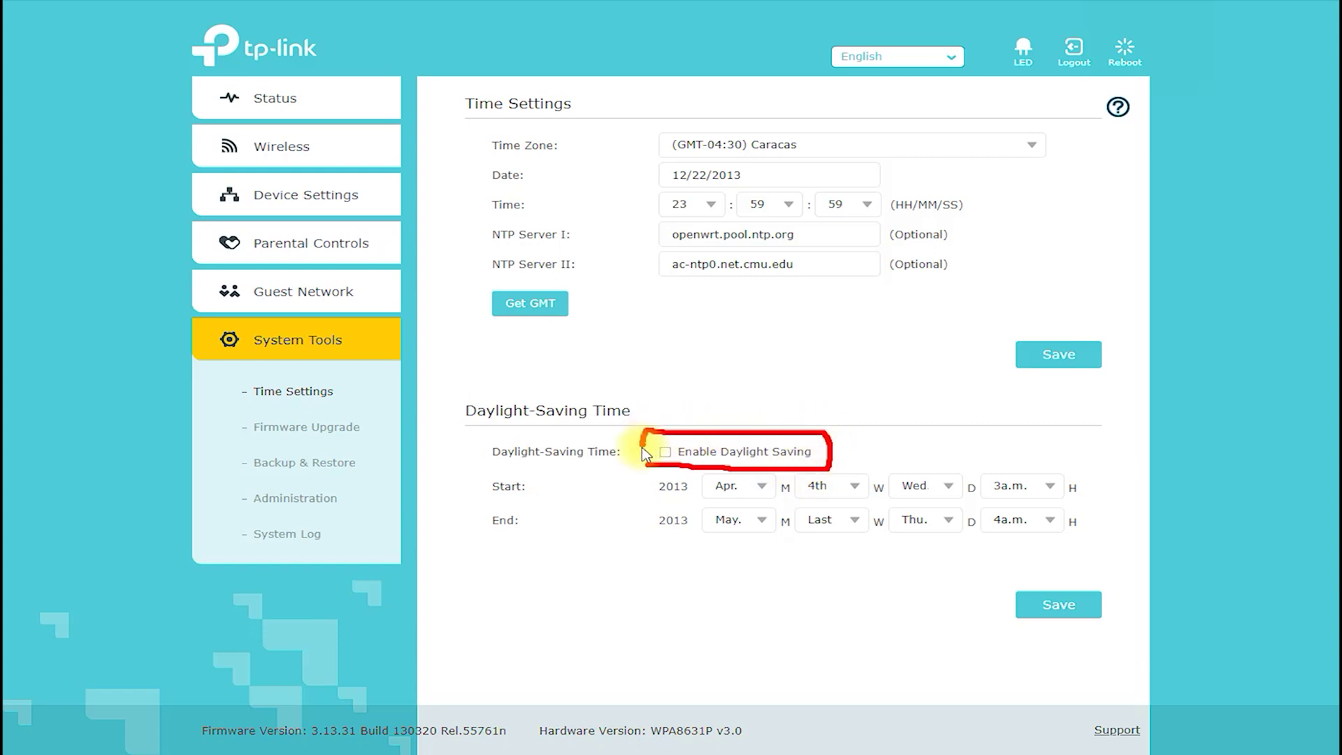
click(286, 428)
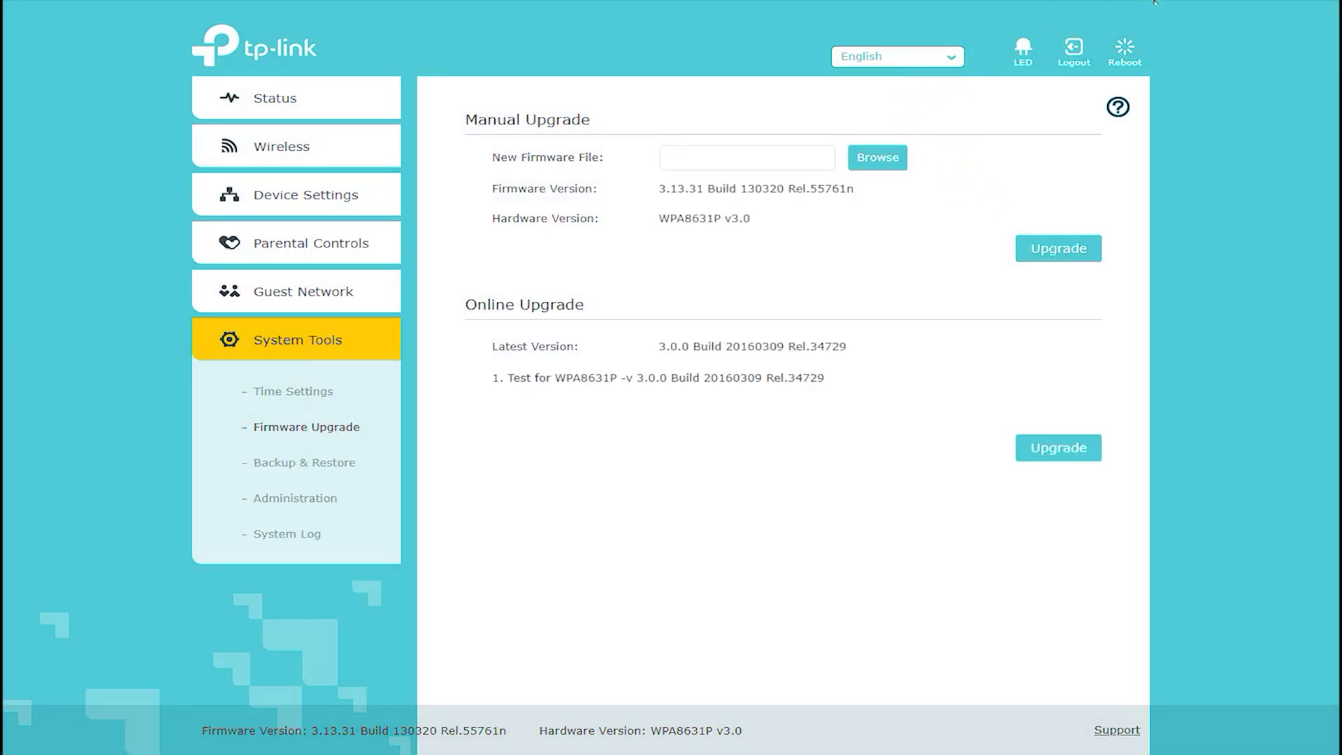
Annotate the Manual Upgrade and Online Upgrade sections of the Firmware Upgrade page.
mouse_move(459, 134)
mouse_down()
mouse_move(568, 148)
mouse_move(455, 108)
mouse_move(615, 141)
mouse_move(754, 126)
mouse_move(861, 146)
mouse_move(787, 144)
mouse_up()
mouse_move(910, 145)
mouse_down()
mouse_move(1072, 222)
mouse_move(1084, 180)
mouse_up()
mouse_move(463, 320)
mouse_down()
mouse_move(621, 324)
mouse_move(450, 300)
mouse_move(620, 303)
mouse_move(976, 350)
mouse_move(1050, 434)
mouse_move(1064, 364)
mouse_up()
click(1066, 334)
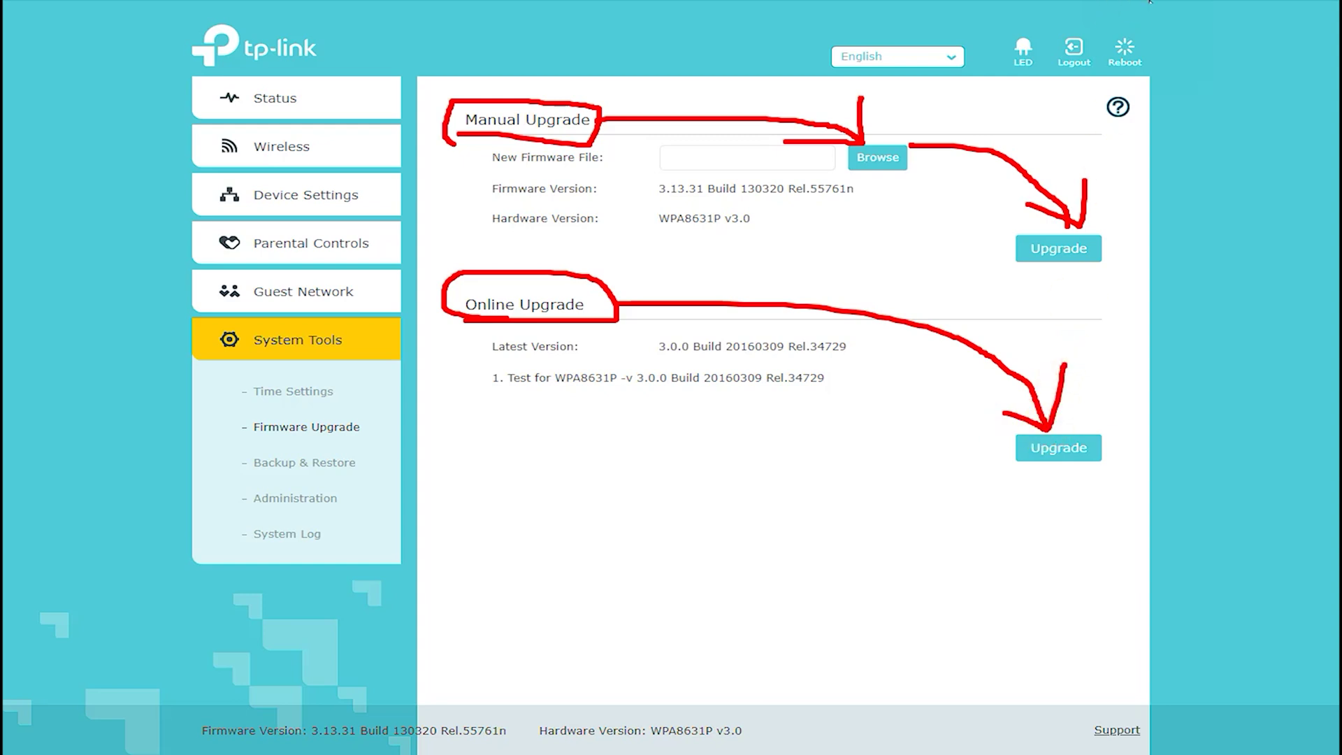
key(Escape)
Attempt a confirmed online upgrade, note the Internet-connection error, then go to Backup & Restore.
click(1034, 451)
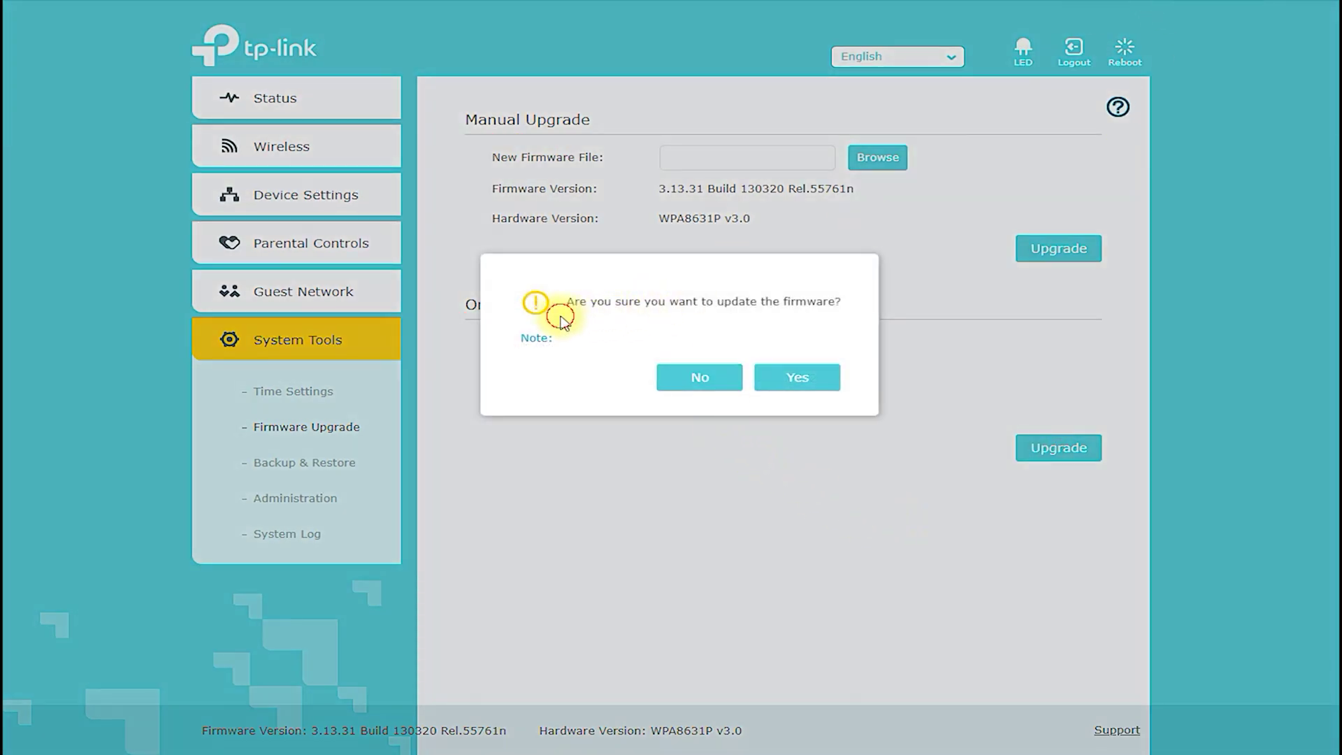
click(790, 384)
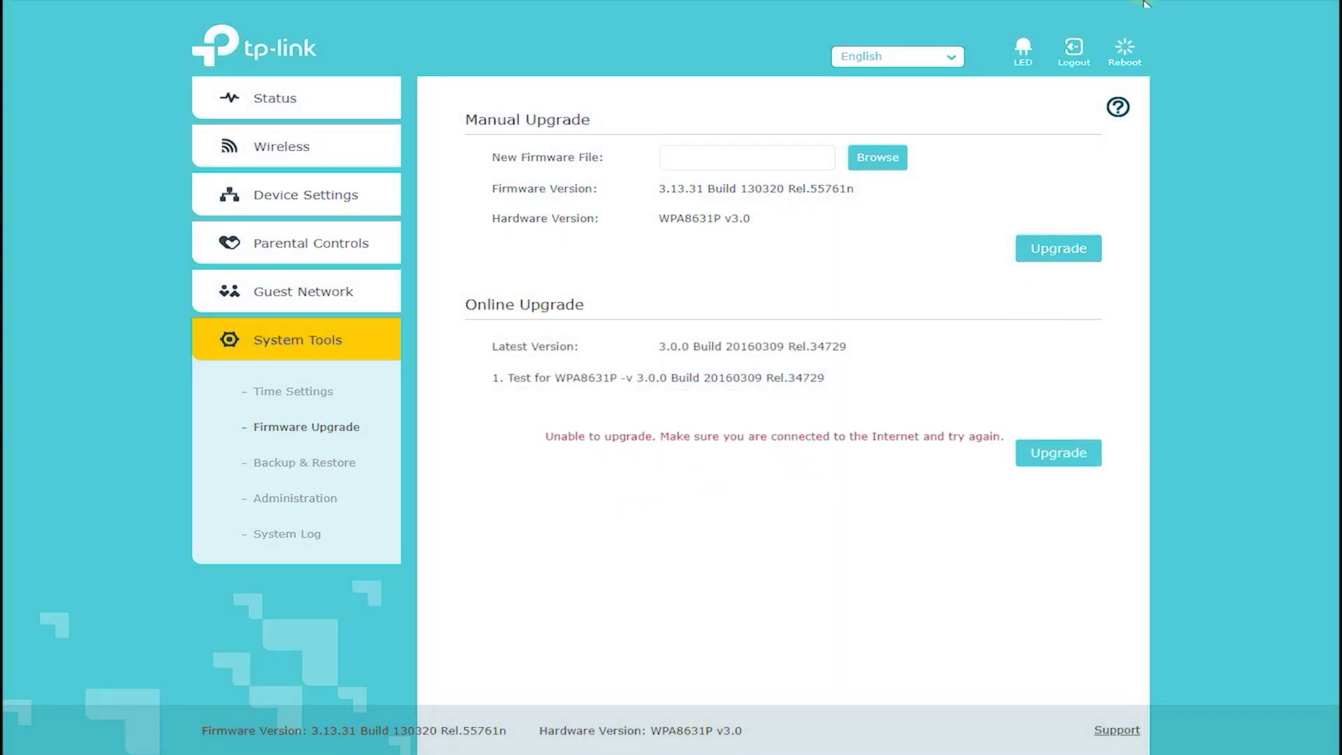
mouse_move(652, 369)
mouse_down()
mouse_move(865, 362)
mouse_move(679, 326)
mouse_move(637, 362)
mouse_up()
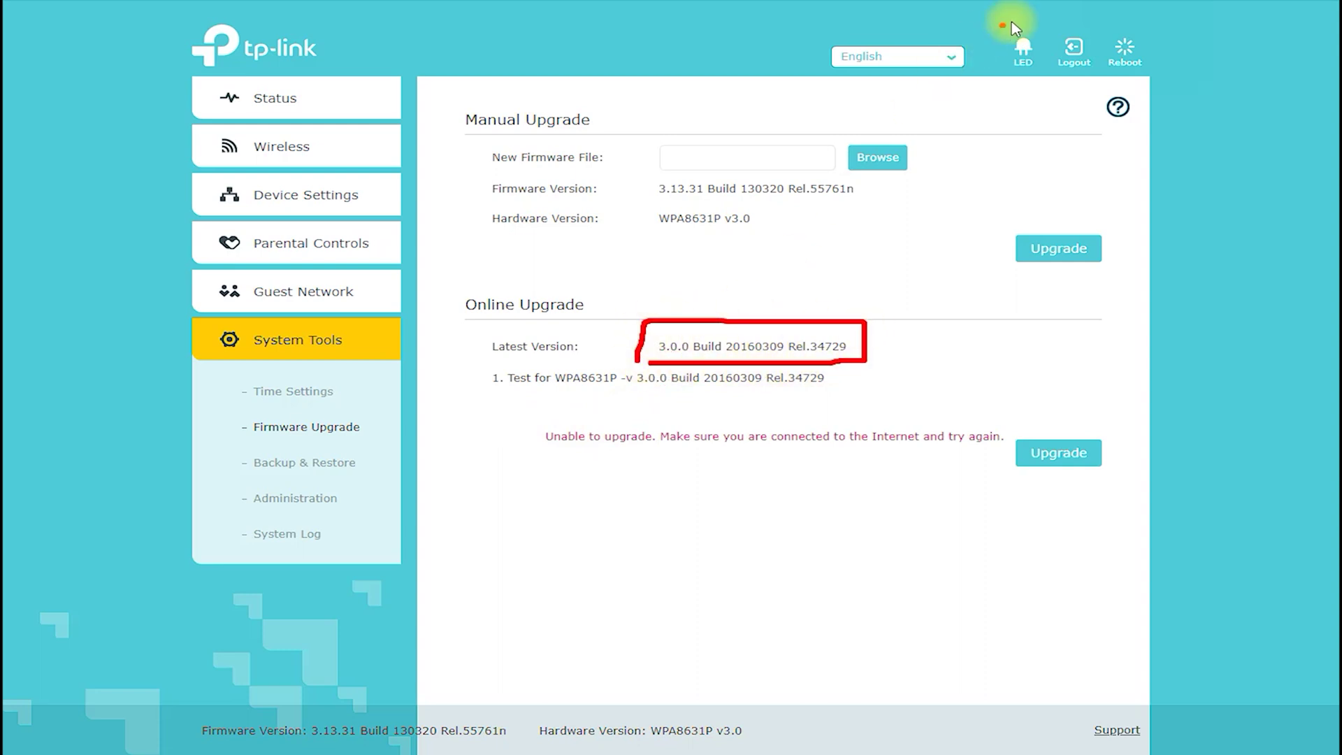
key(Escape)
click(302, 474)
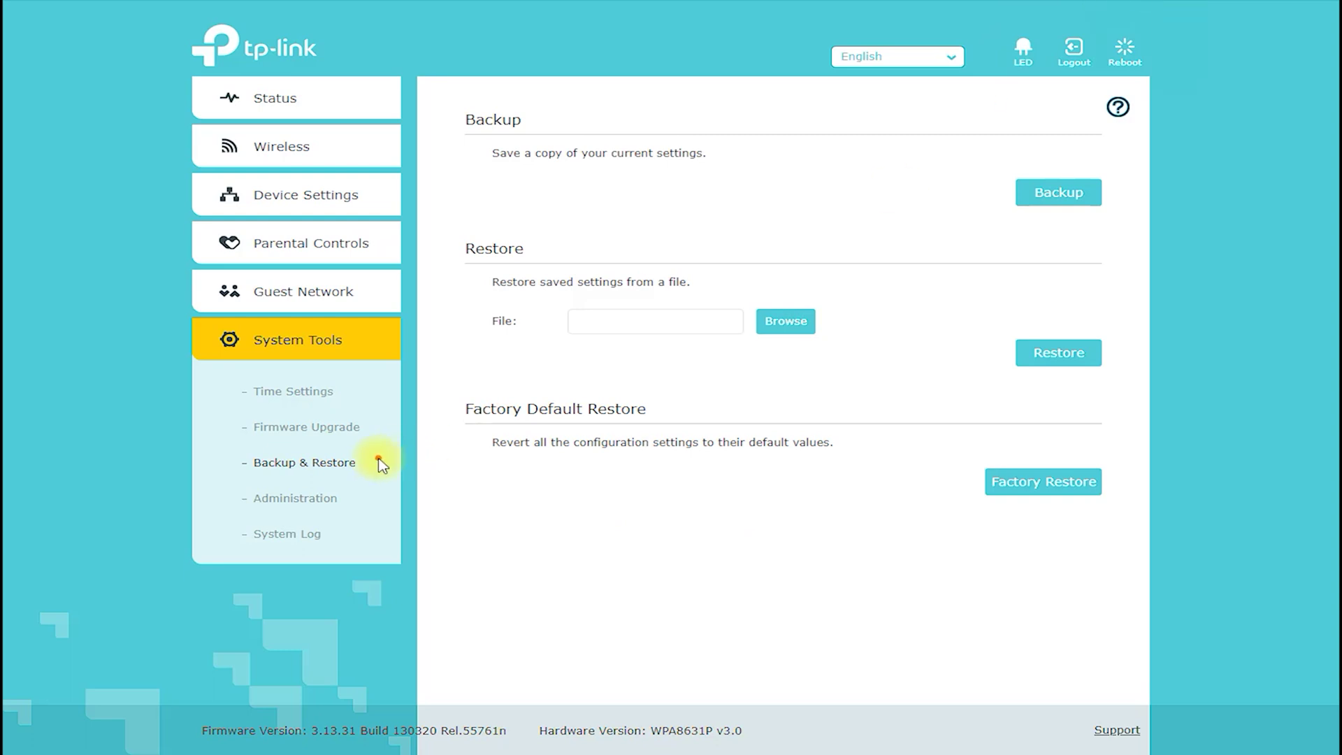
Annotate the Backup, Restore and Factory Default Restore sections with arrows to their buttons.
mouse_move(378, 460)
mouse_down()
mouse_move(469, 172)
mouse_move(477, 196)
mouse_up()
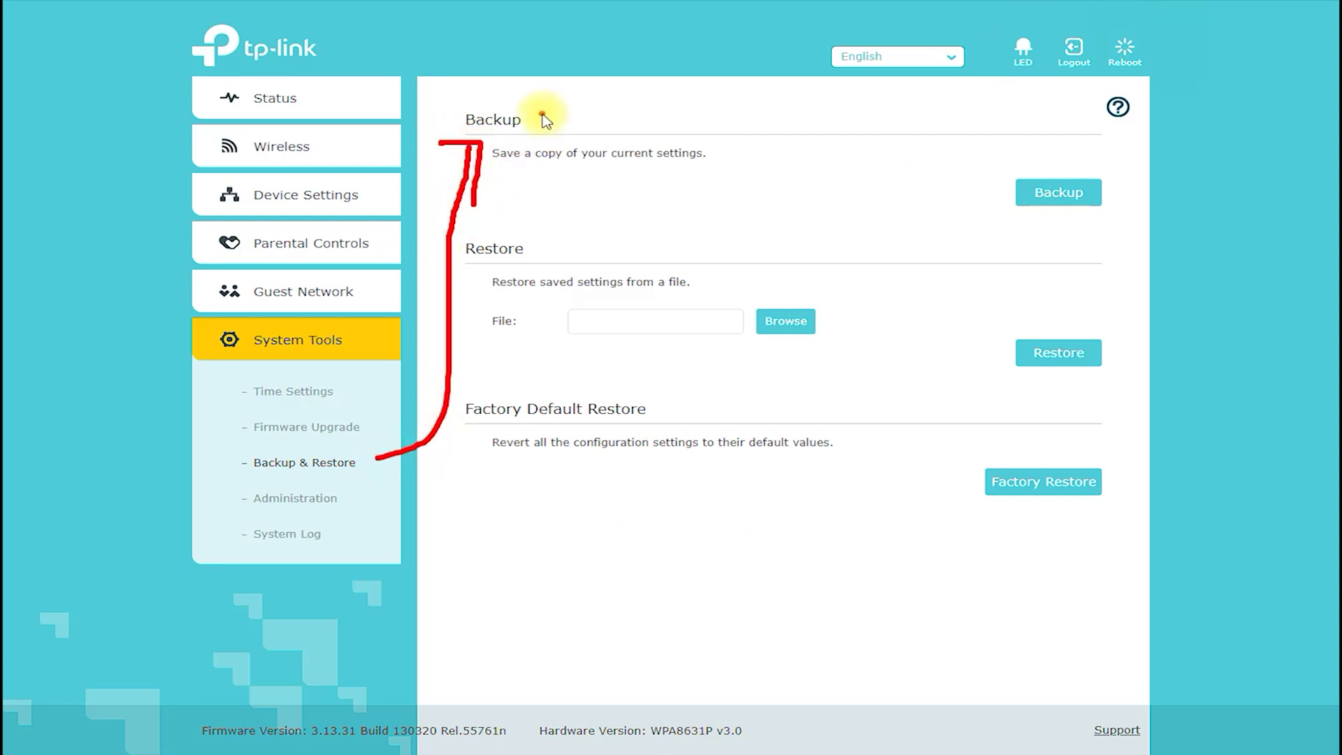
mouse_move(541, 114)
mouse_down()
mouse_move(1021, 122)
mouse_move(1041, 172)
mouse_move(1054, 141)
mouse_up()
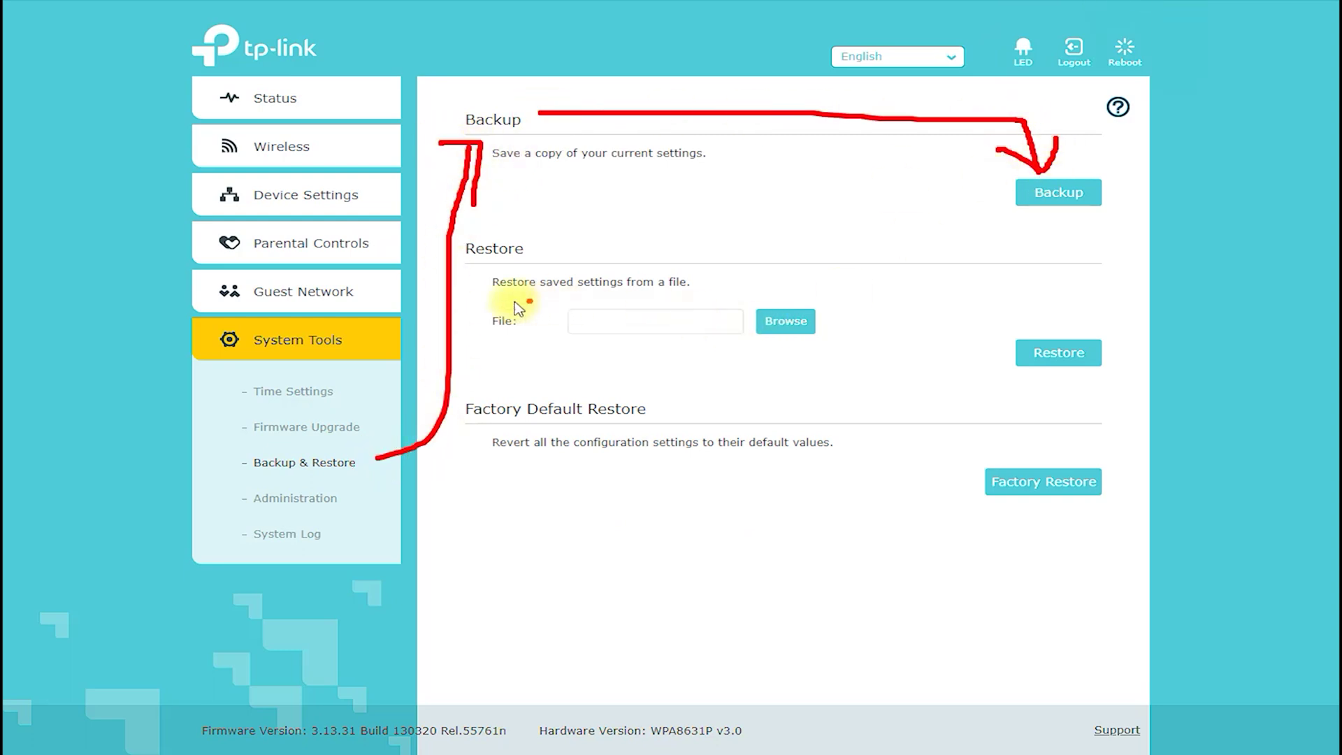
mouse_move(525, 302)
mouse_down()
mouse_move(712, 291)
mouse_move(527, 219)
mouse_move(455, 296)
mouse_move(527, 302)
mouse_up()
mouse_move(723, 285)
mouse_down()
mouse_move(764, 269)
mouse_move(789, 307)
mouse_up()
drag(744, 292, 788, 307)
mouse_move(797, 306)
mouse_down()
mouse_move(803, 278)
mouse_move(880, 287)
mouse_move(1064, 344)
mouse_move(992, 342)
mouse_up()
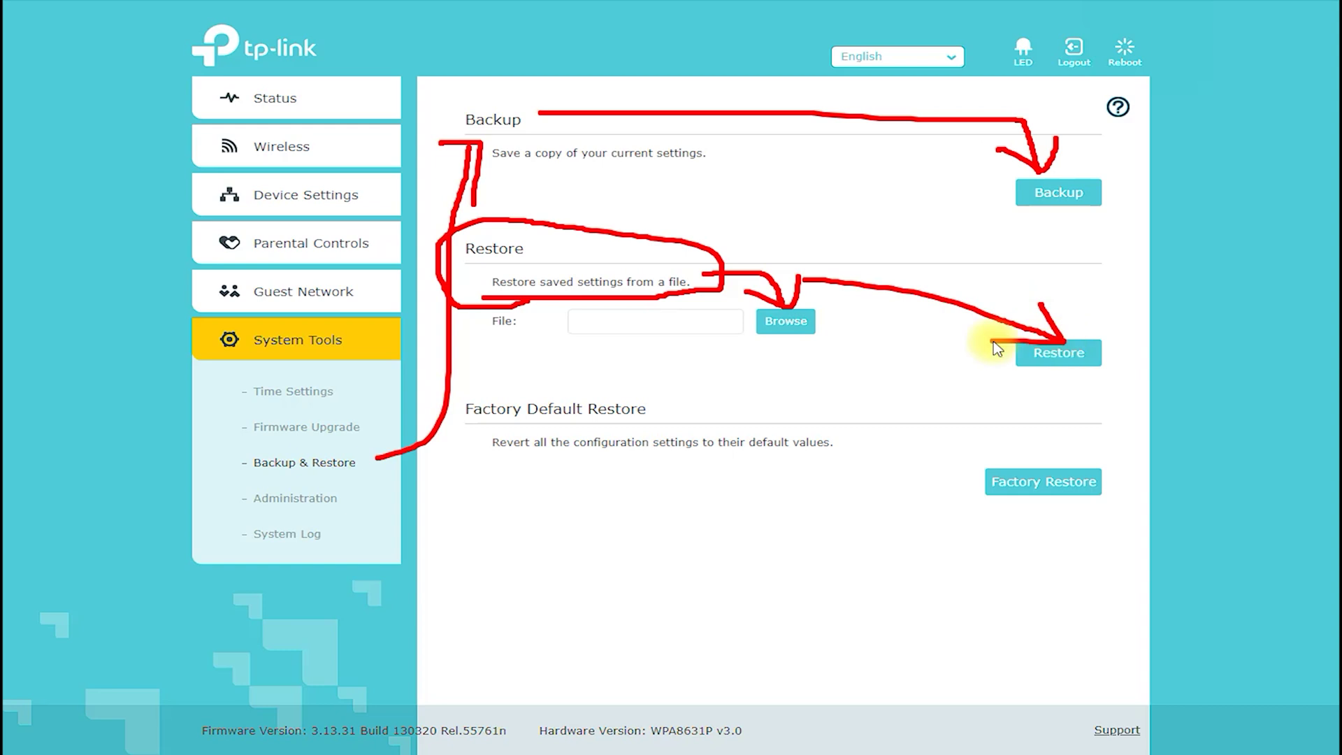
mouse_move(487, 425)
mouse_down()
mouse_move(647, 428)
mouse_move(596, 383)
mouse_move(455, 404)
mouse_move(456, 423)
mouse_up()
drag(657, 414, 989, 451)
drag(959, 405, 989, 451)
drag(988, 451, 954, 475)
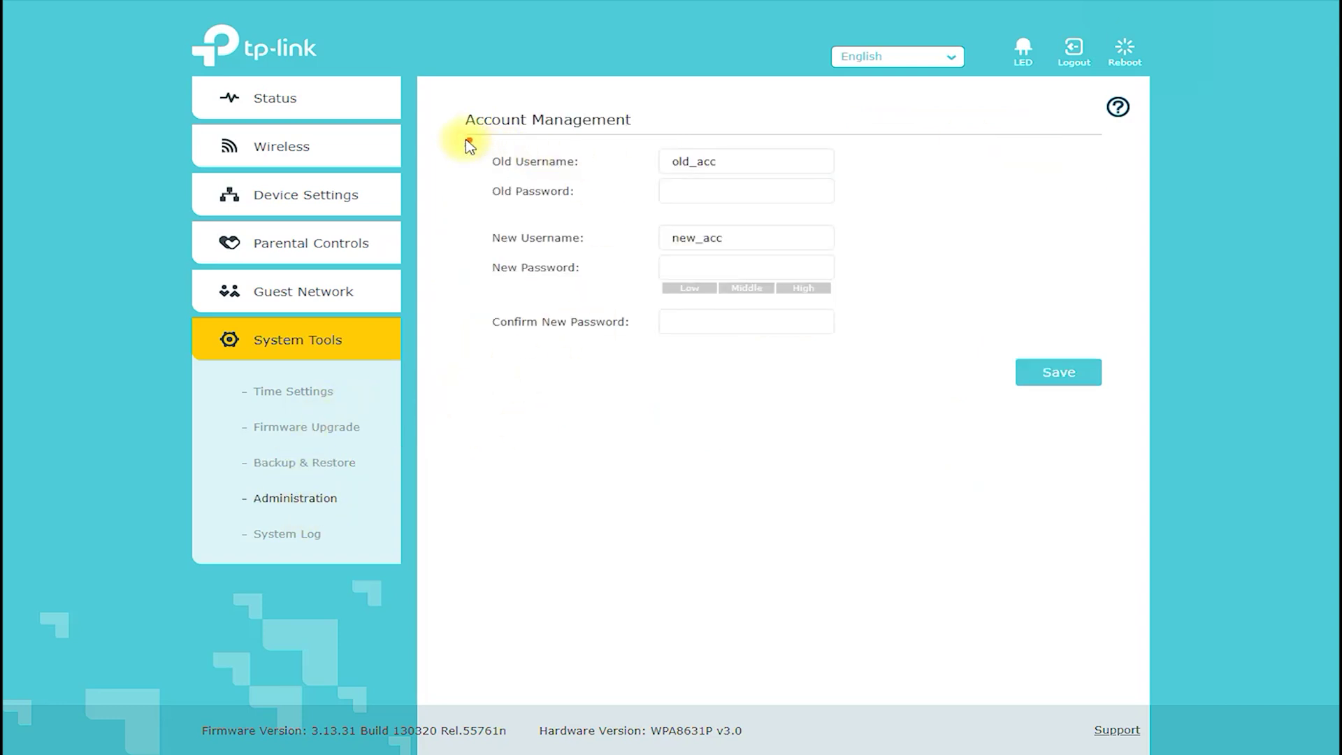
Highlight the Account Management heading, view the System Log, then return to Administration and Status.
mouse_move(468, 141)
mouse_down()
mouse_move(599, 137)
mouse_move(473, 93)
mouse_move(453, 137)
mouse_up()
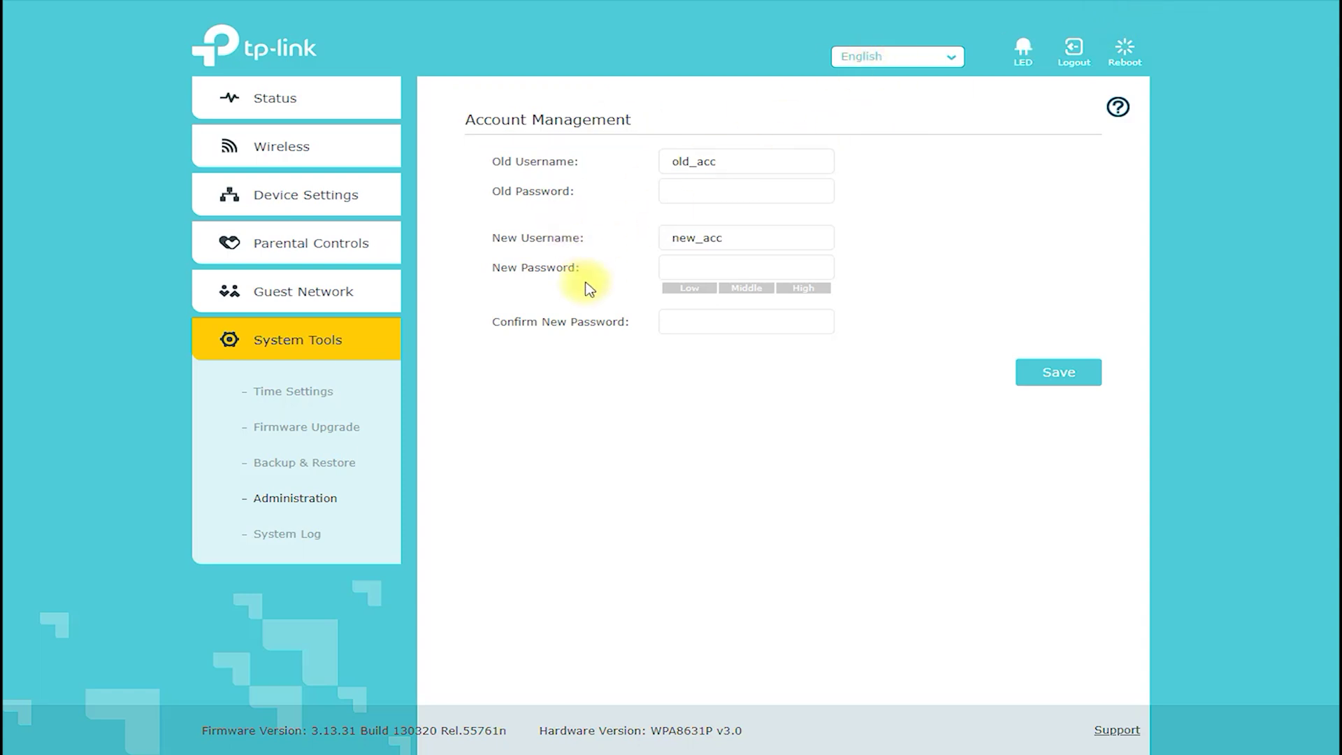
click(293, 536)
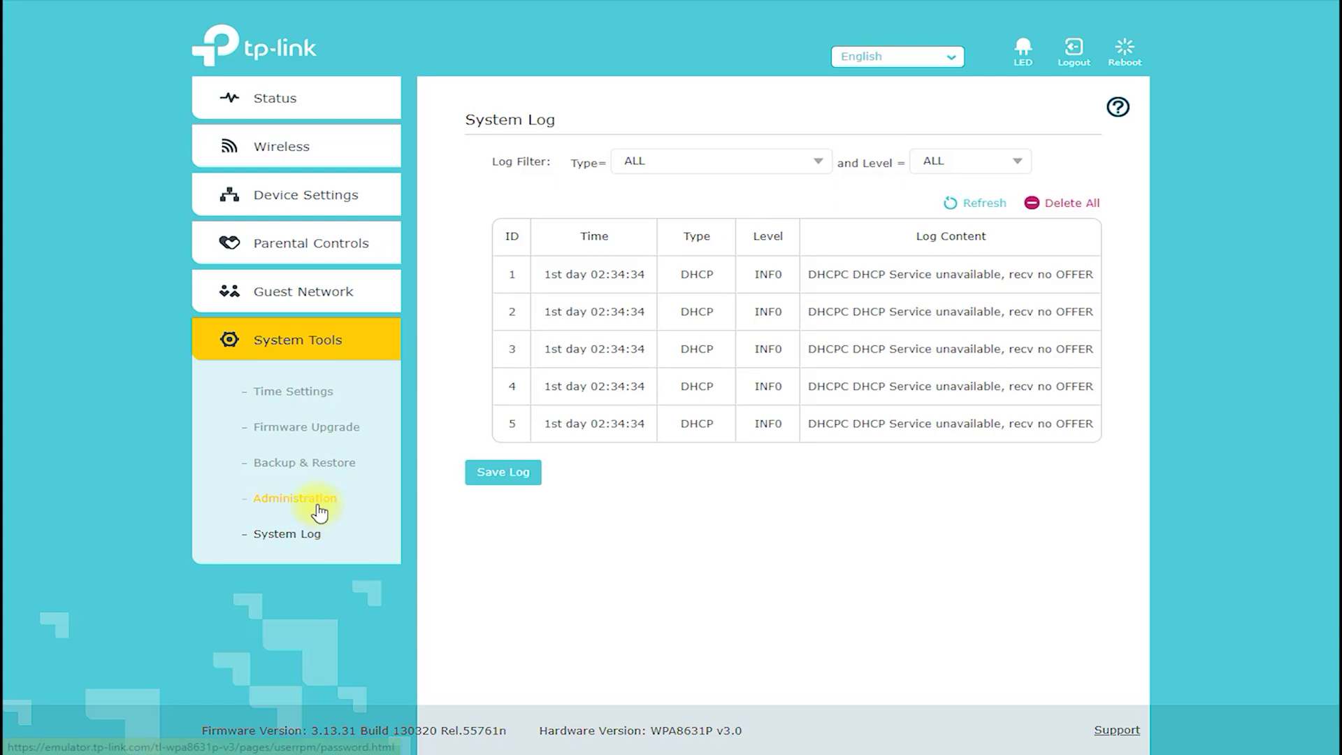
click(315, 505)
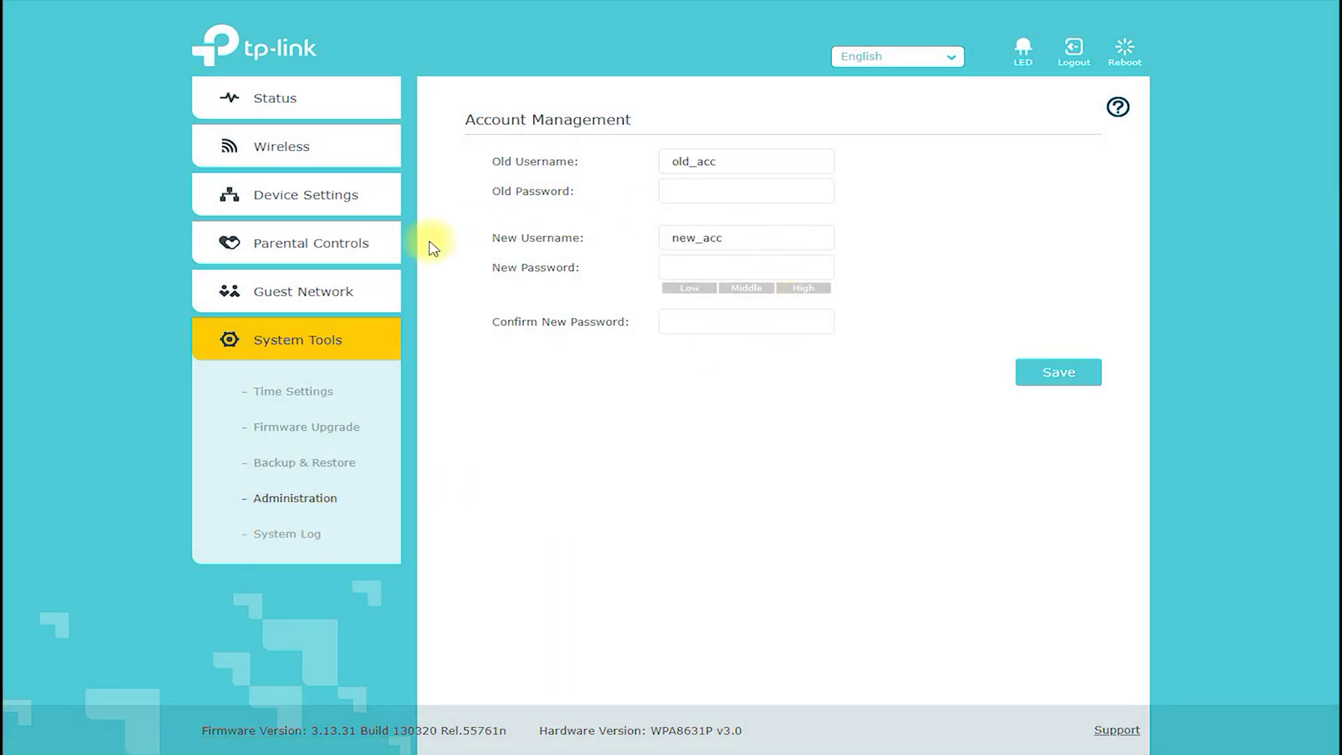
click(287, 110)
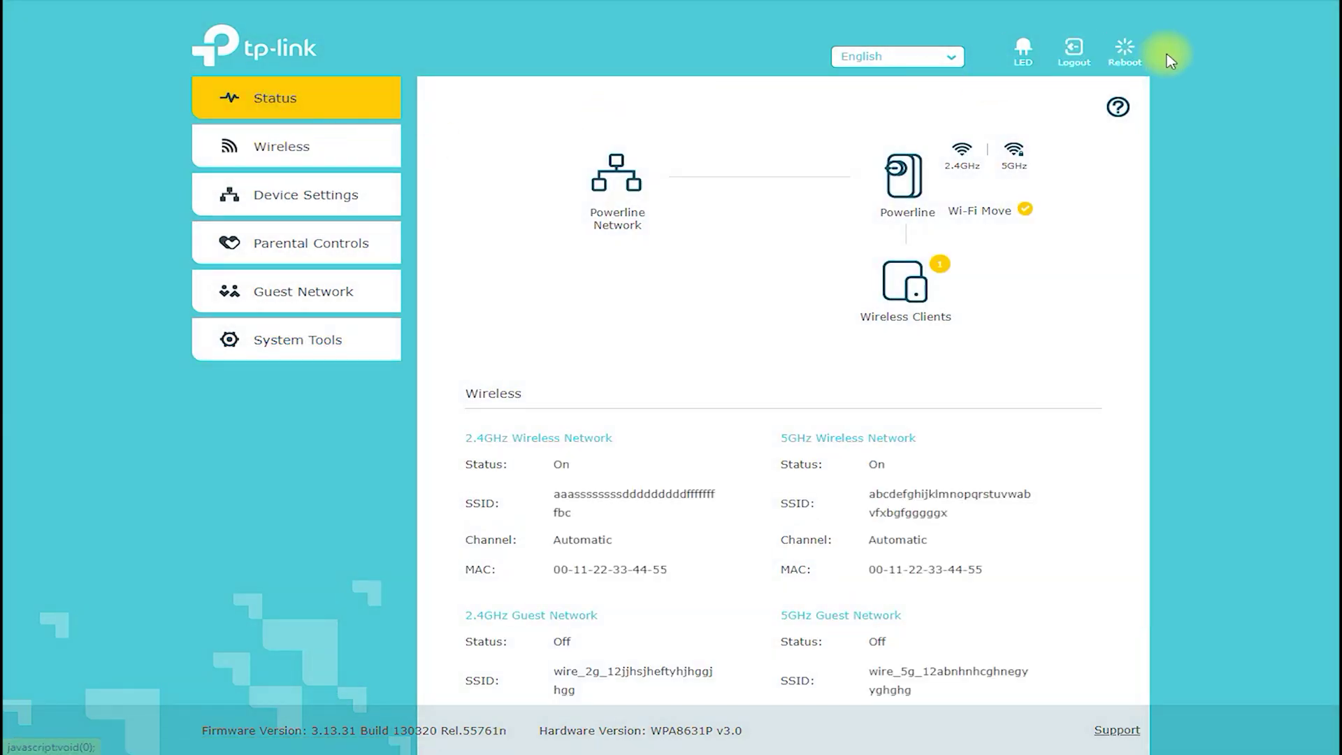
Switch off the extender's LED, annotating and confirming the prompt with Yes.
click(1022, 50)
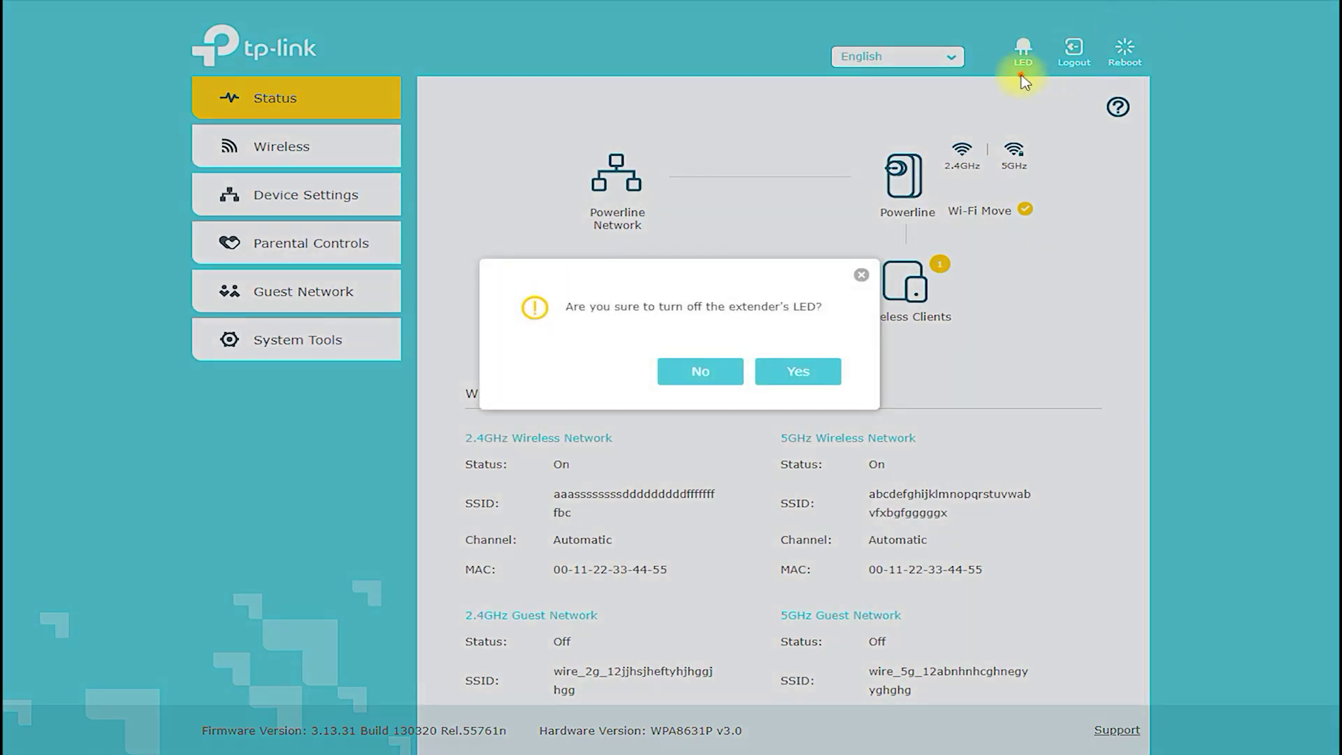
drag(1022, 78, 822, 350)
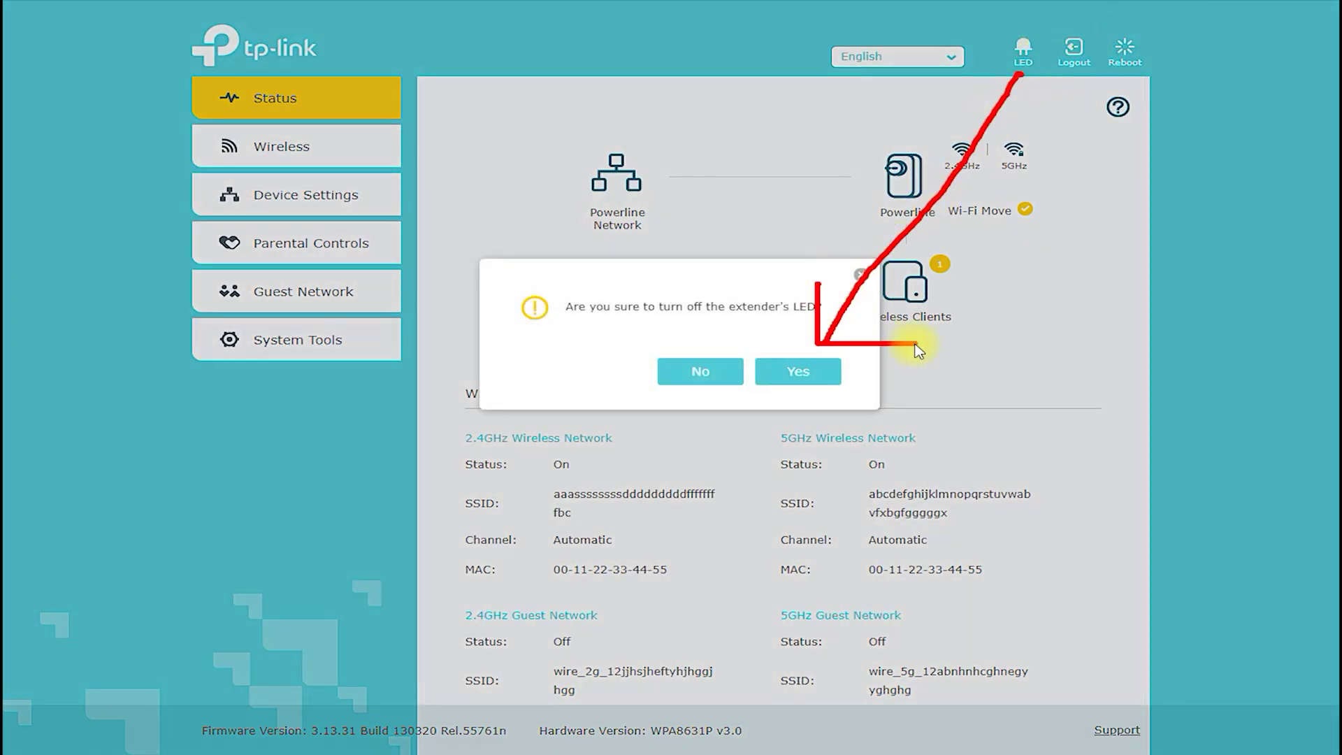
drag(918, 351, 918, 349)
key(Escape)
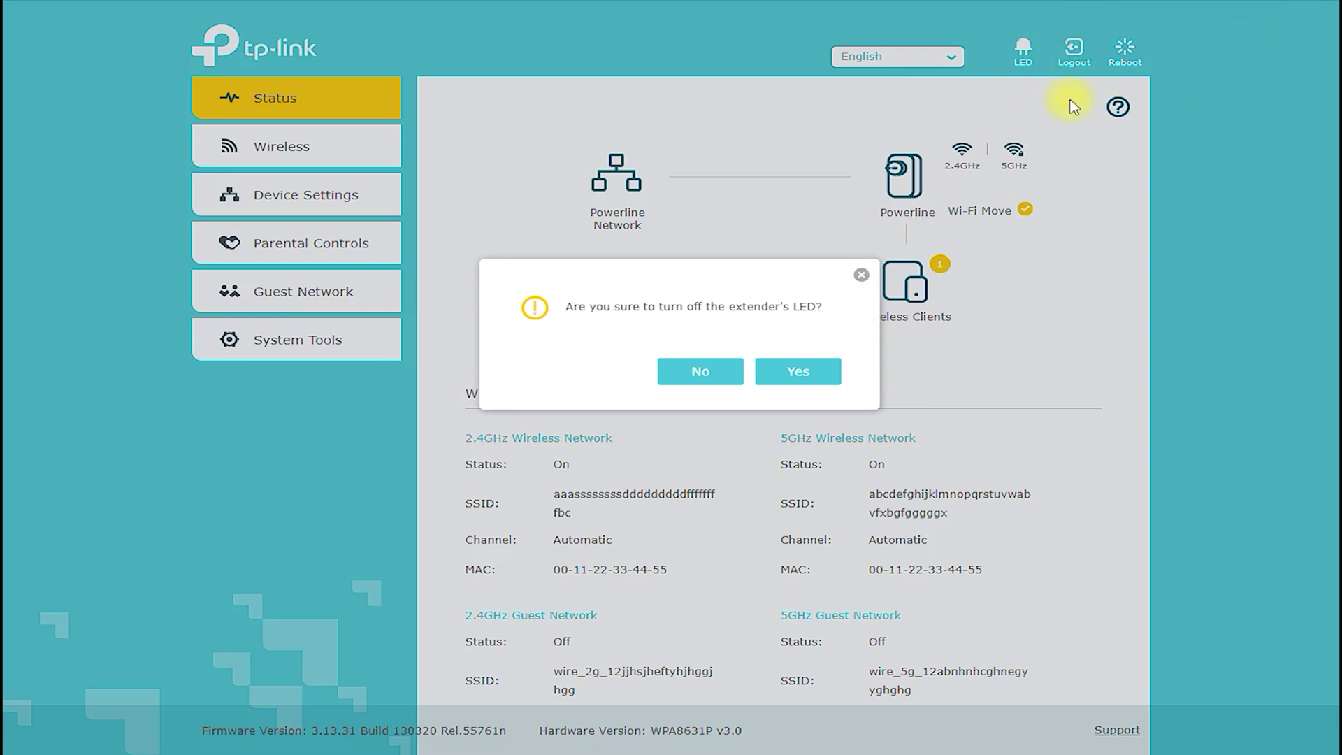
click(821, 373)
Browse the interface language list, then start logging out of the web interface.
click(919, 61)
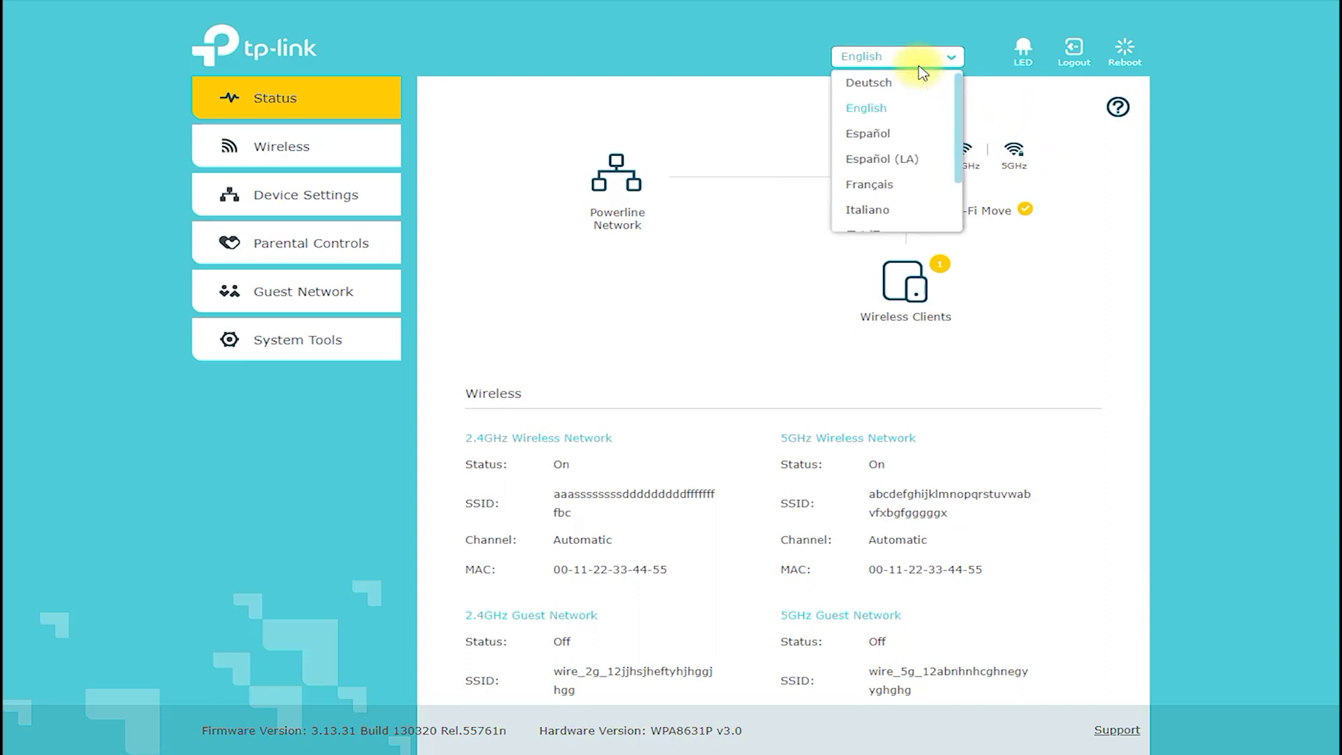
scroll(931, 241, down, 2)
scroll(931, 241, up, 2)
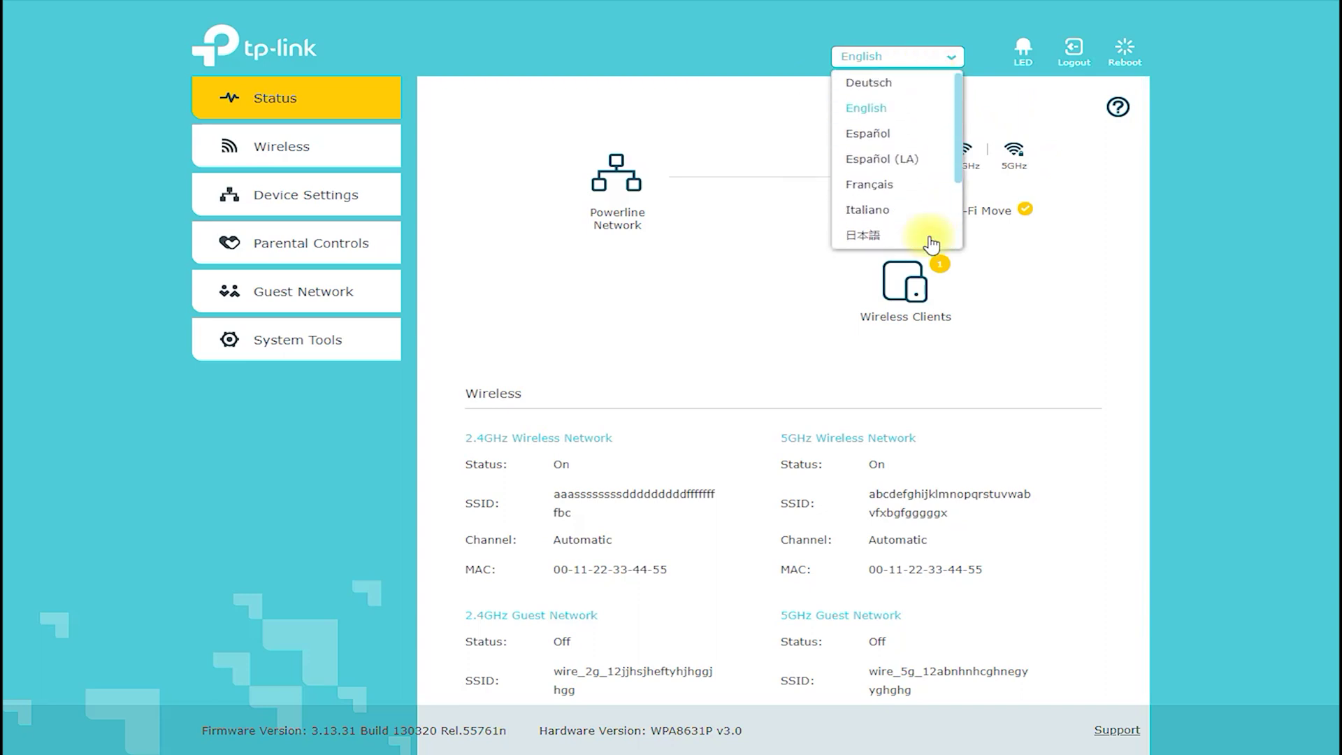
click(1082, 54)
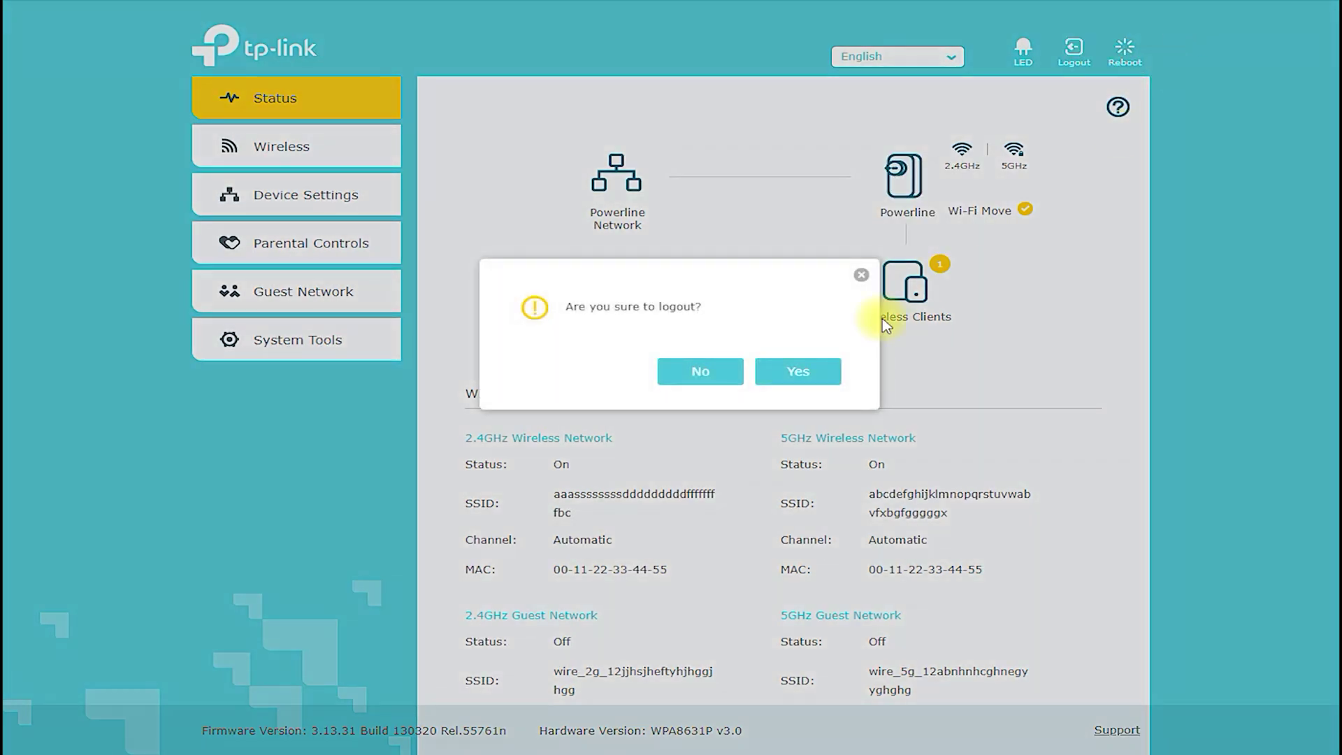